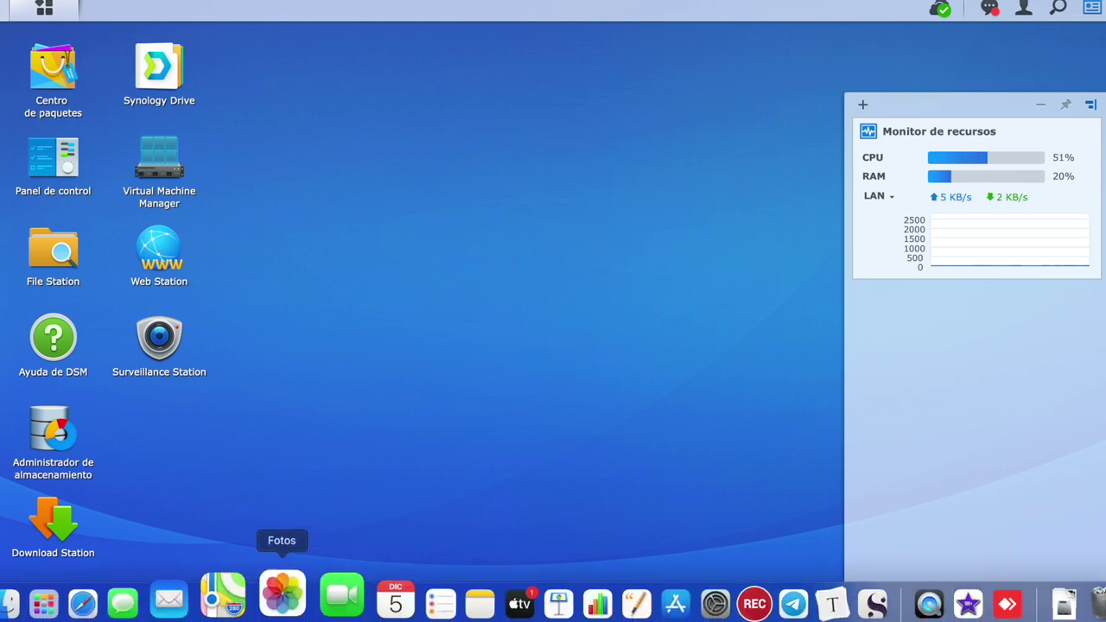
Review the volume, storage pool and HDD/SSD details in the Storage Manager (Administrador de almacenamiento), and close it.
click(53, 424)
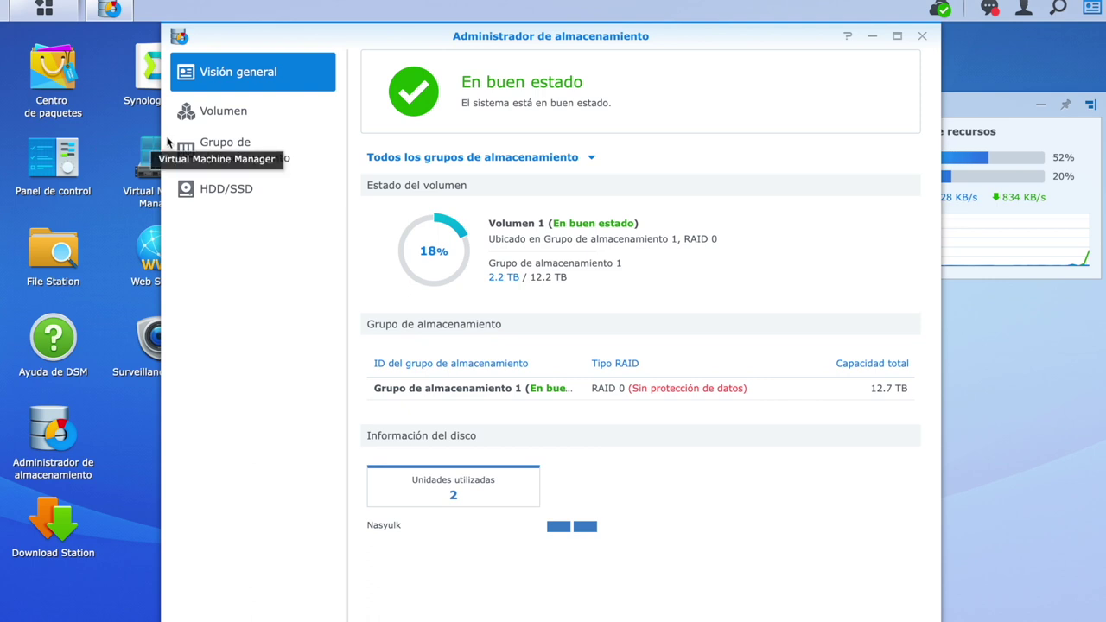
click(223, 112)
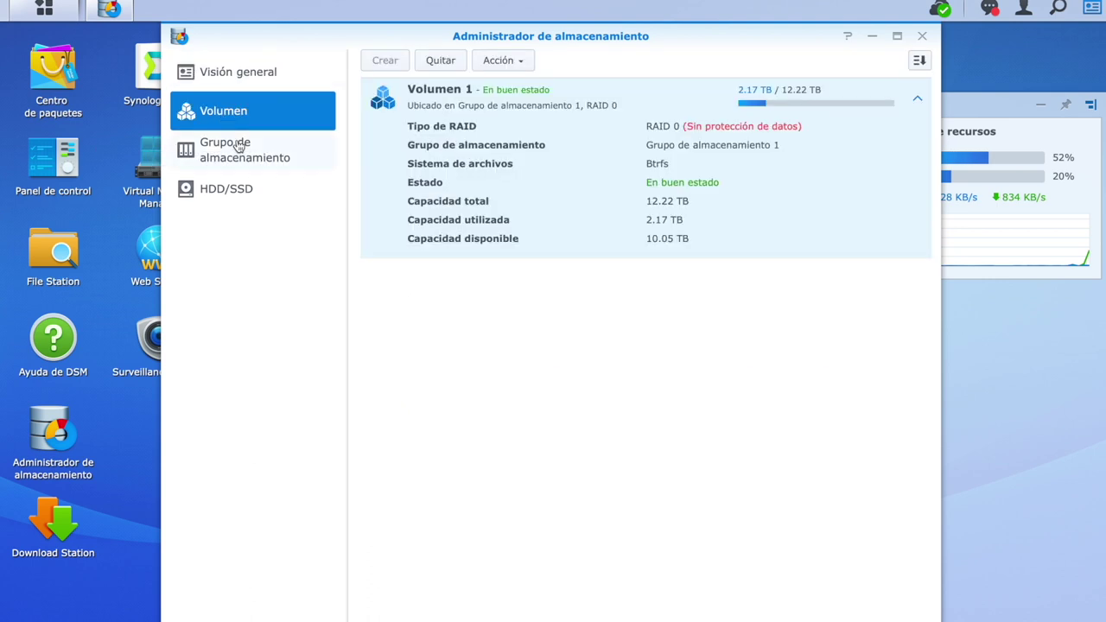
click(239, 145)
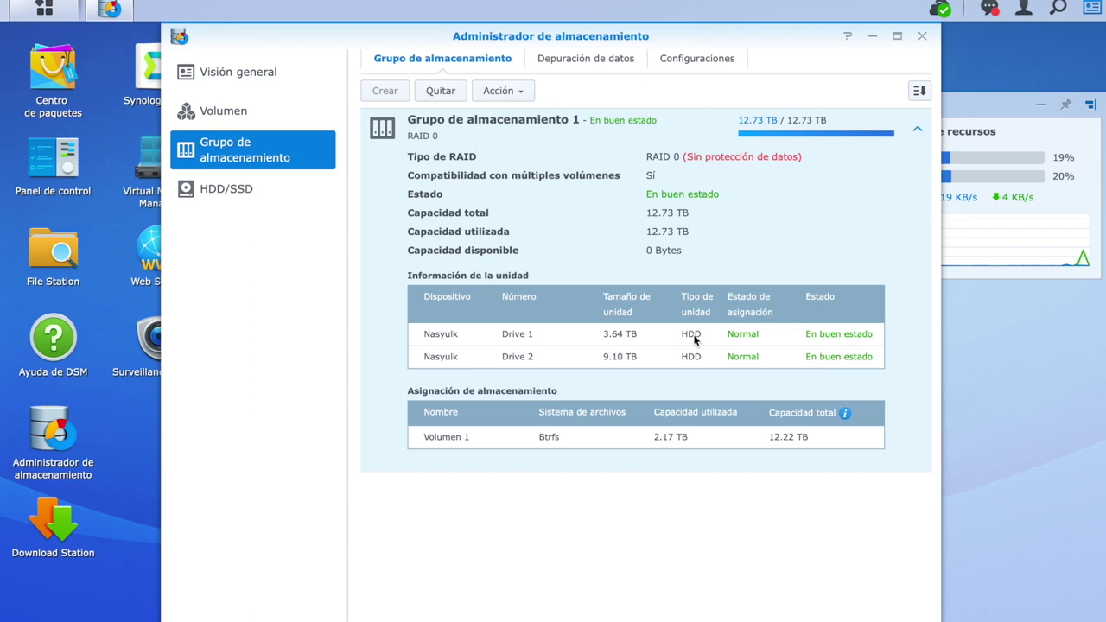
click(274, 203)
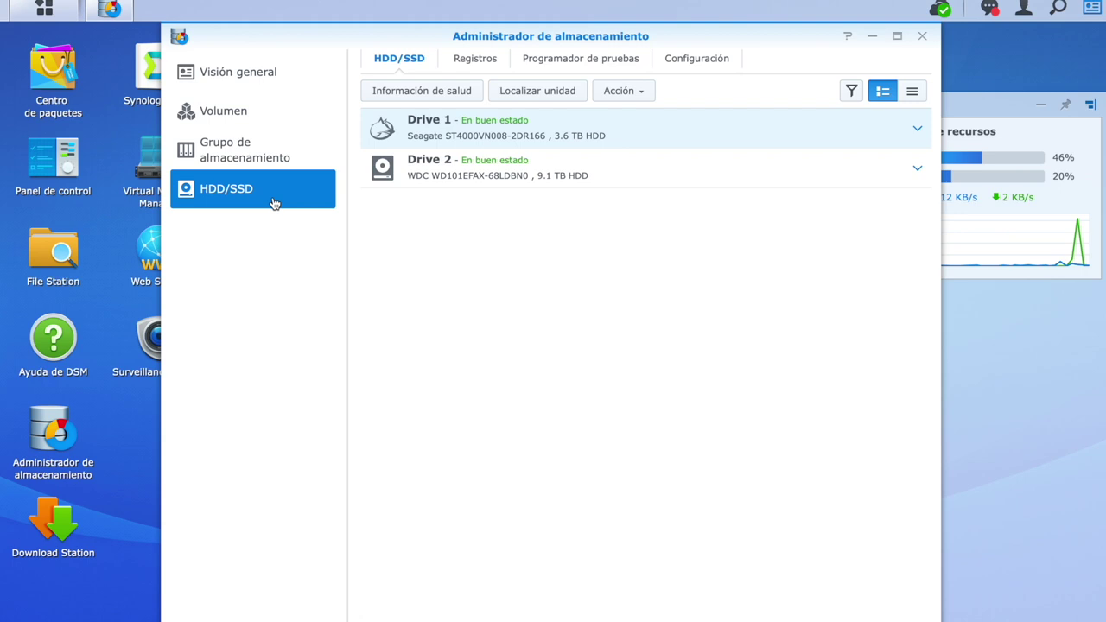
click(922, 36)
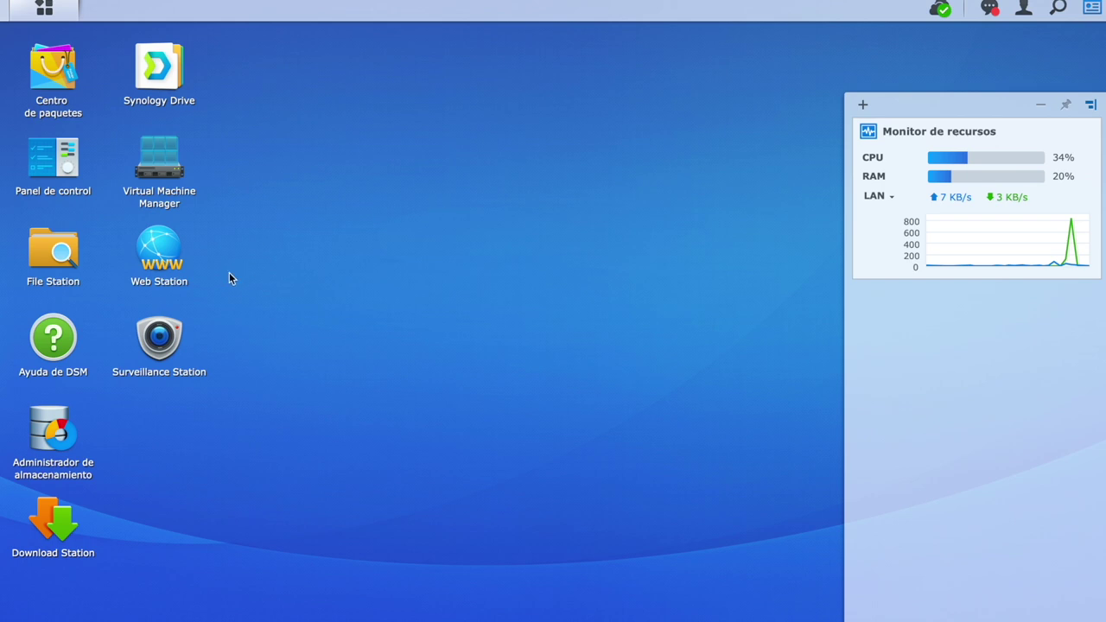
Browse the NAS shared folders in File Station, including homes, Libros, MailPlus, NetBackup, photo, surveillance, video and web, and close it.
click(57, 257)
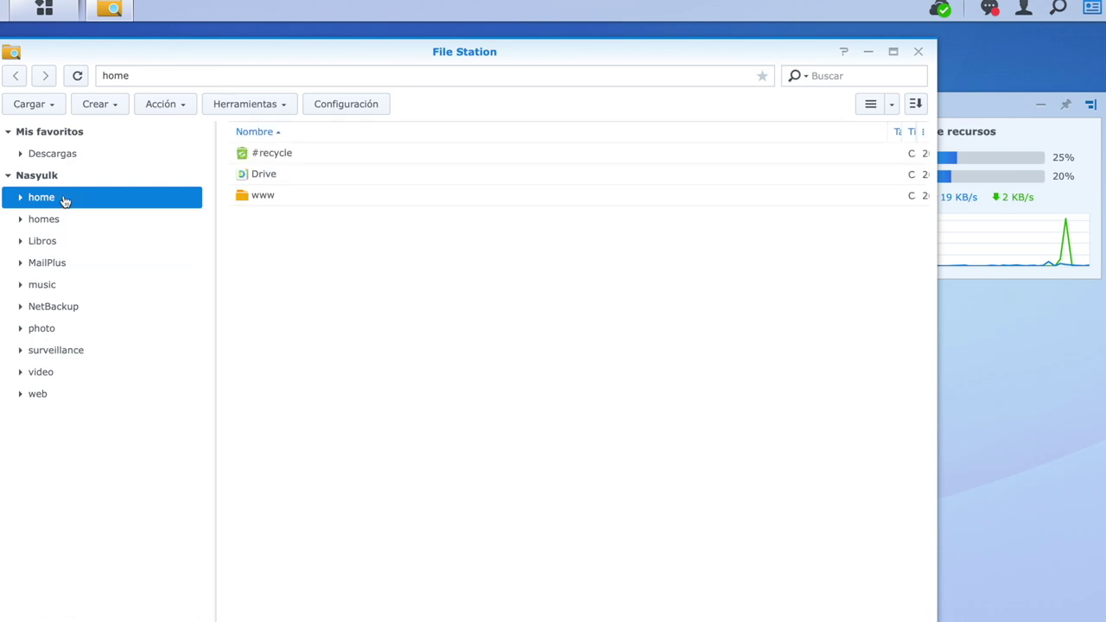
click(64, 229)
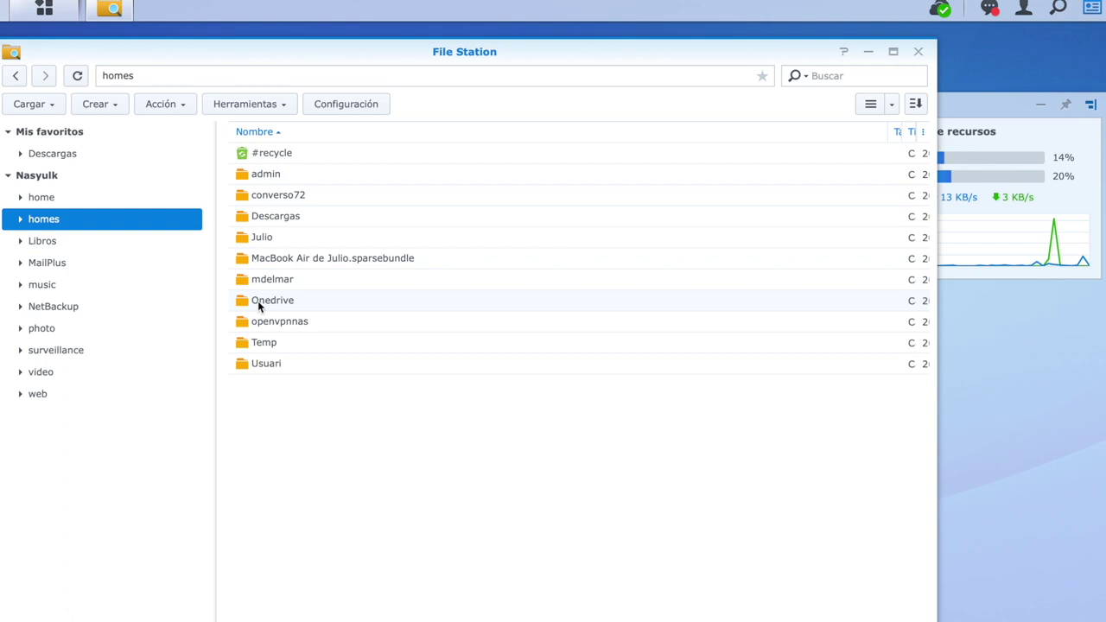
click(80, 248)
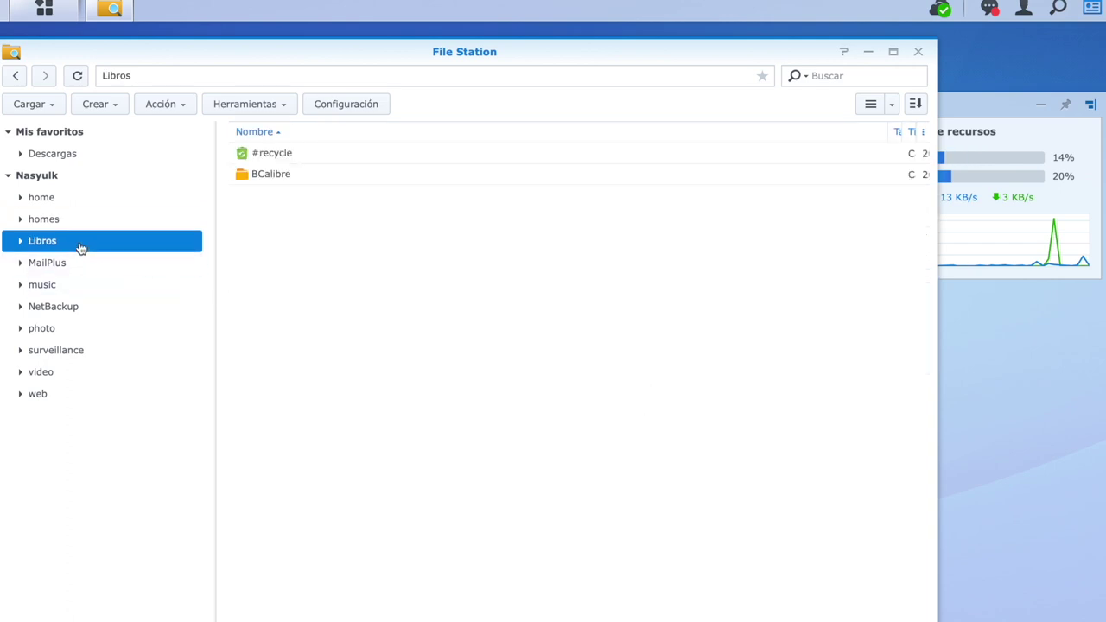
click(74, 271)
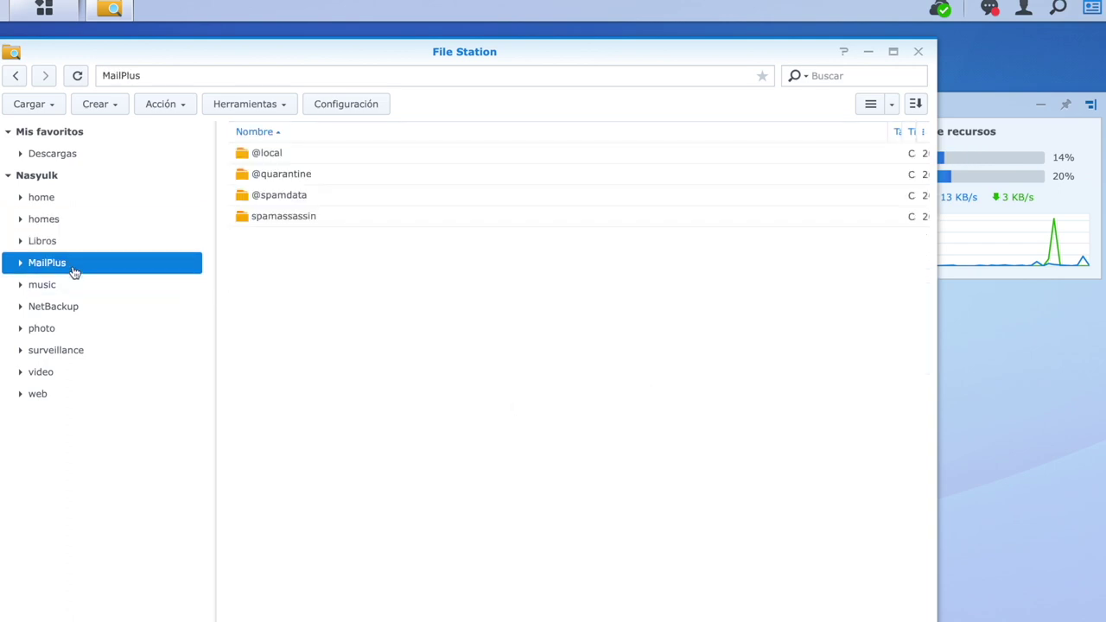
click(74, 313)
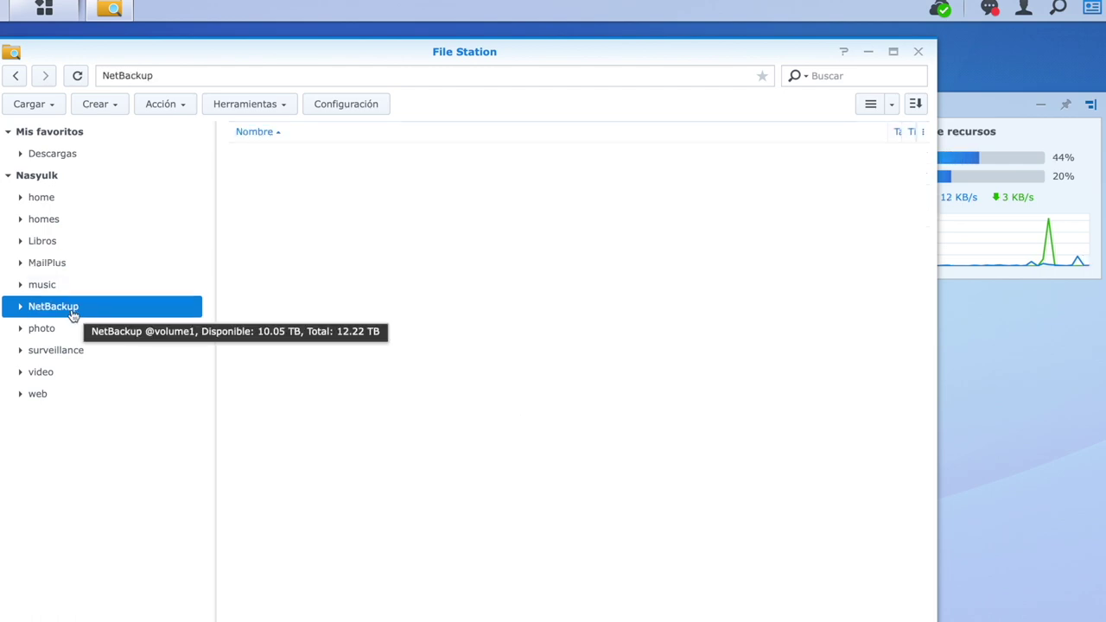
click(55, 328)
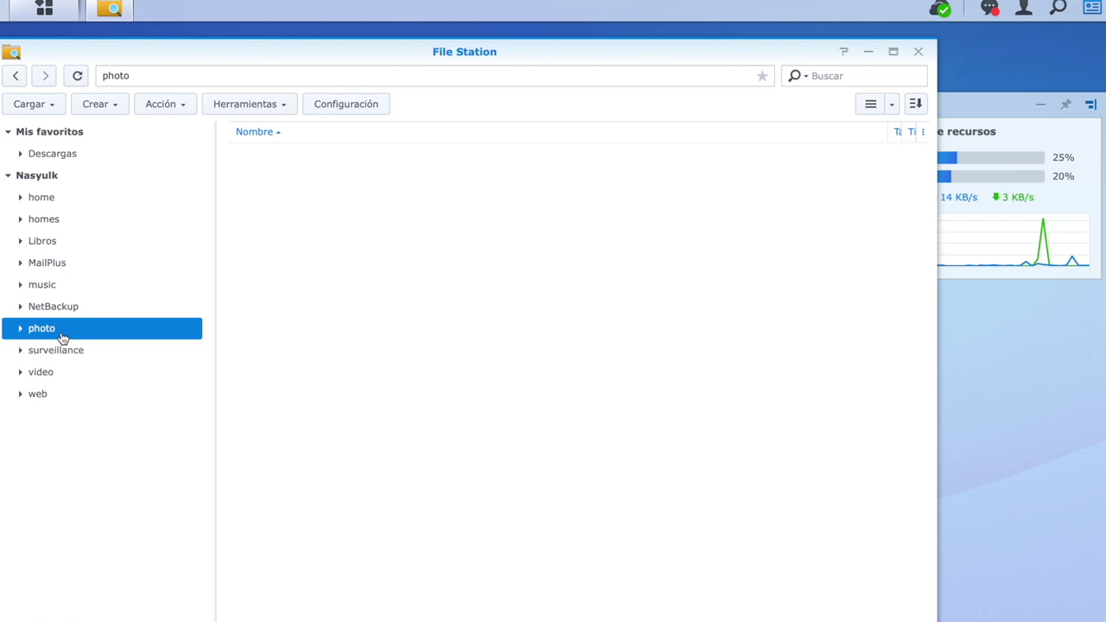
click(73, 360)
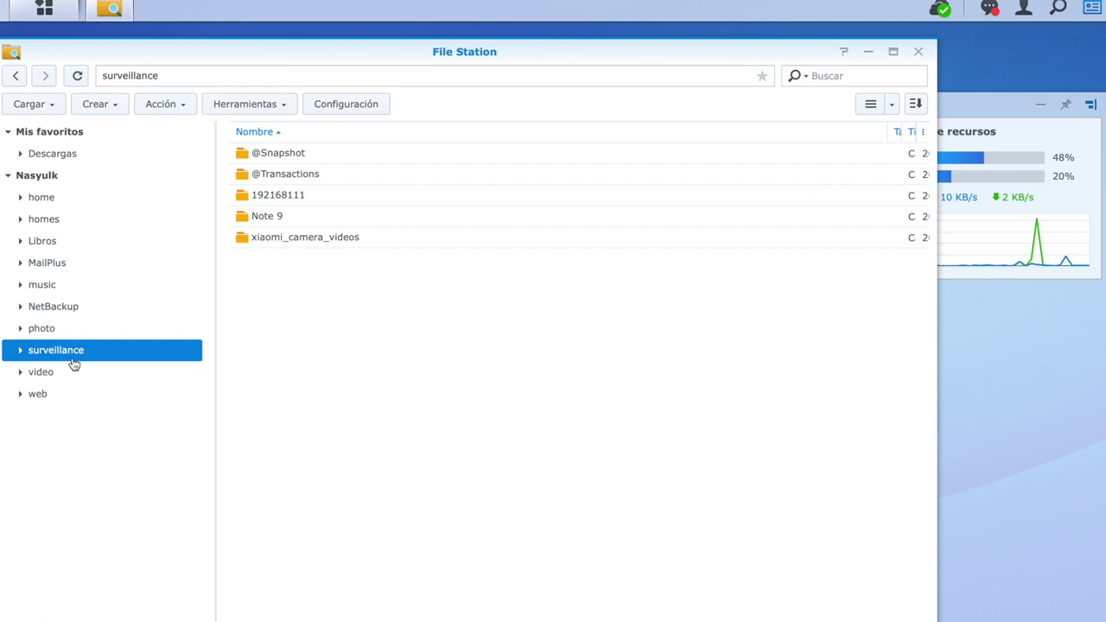
click(57, 375)
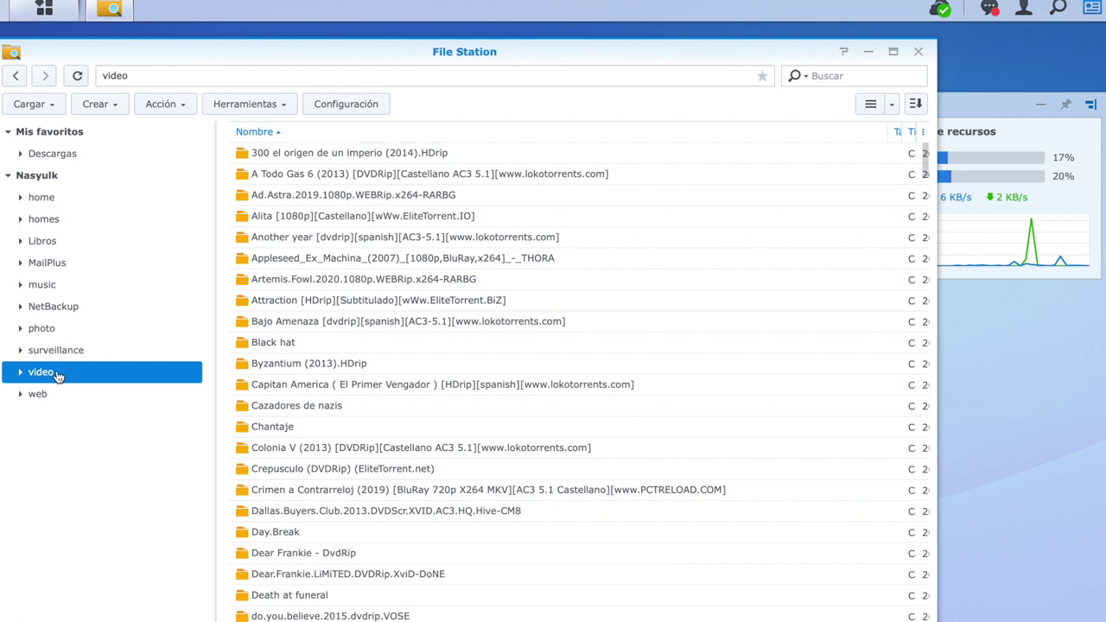
click(75, 396)
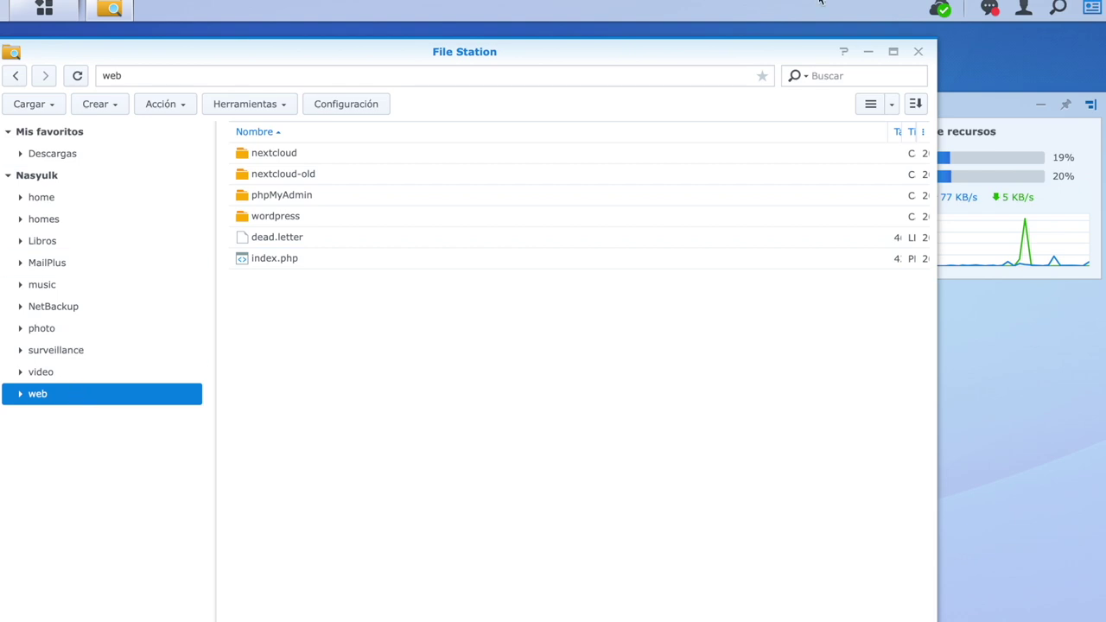
click(920, 51)
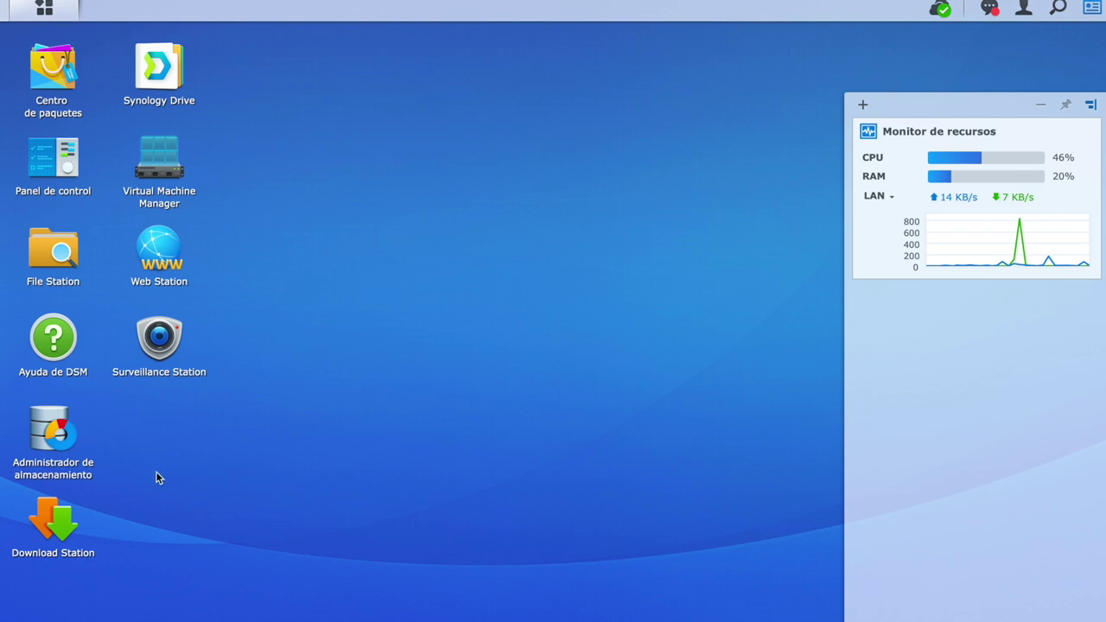
Examine the finished downloads, active downloads and RSS channels in a maximized Download Station, and close it.
click(59, 524)
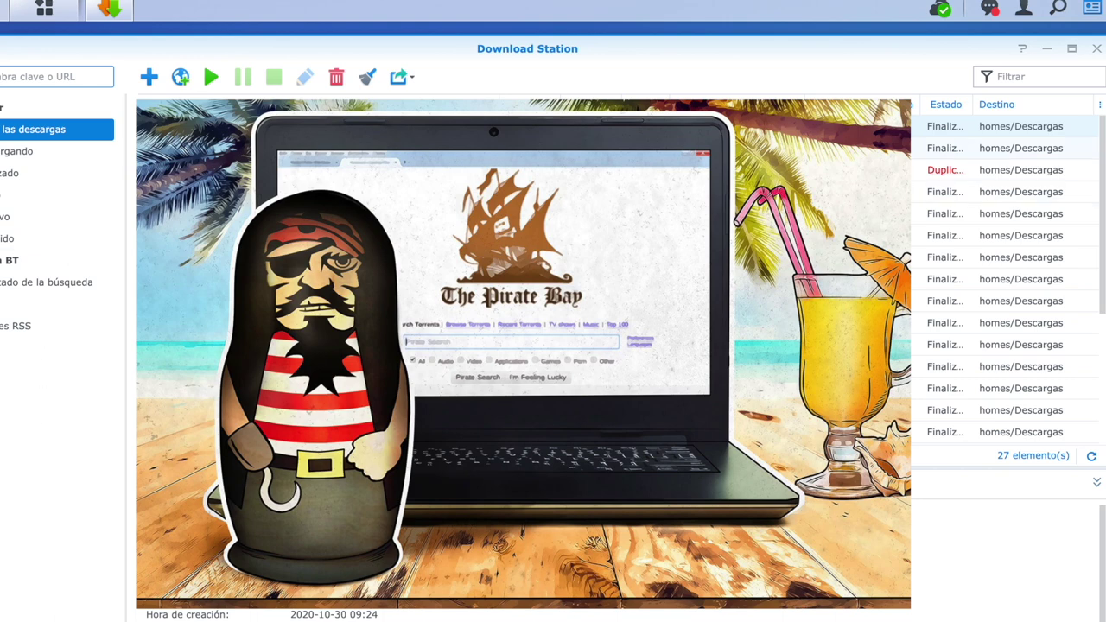
click(1071, 48)
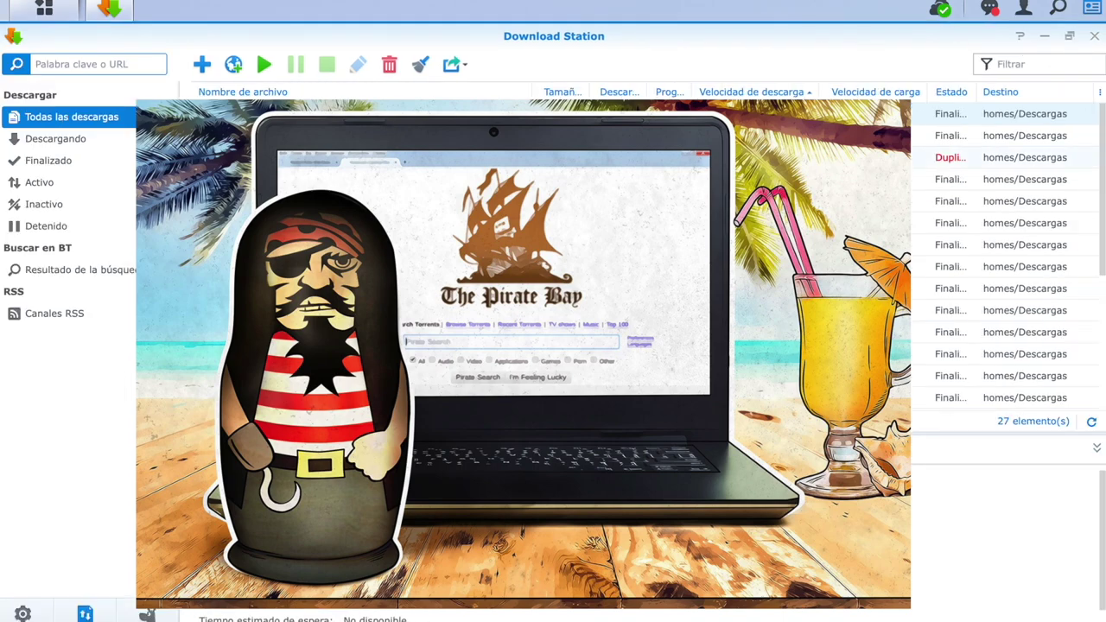
click(80, 160)
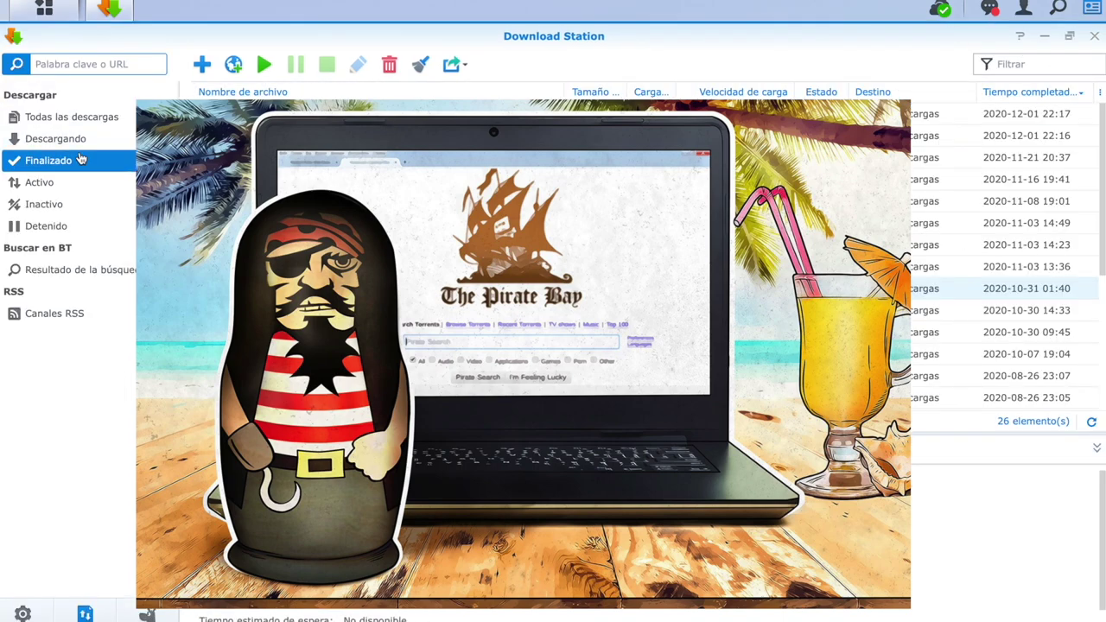
click(65, 143)
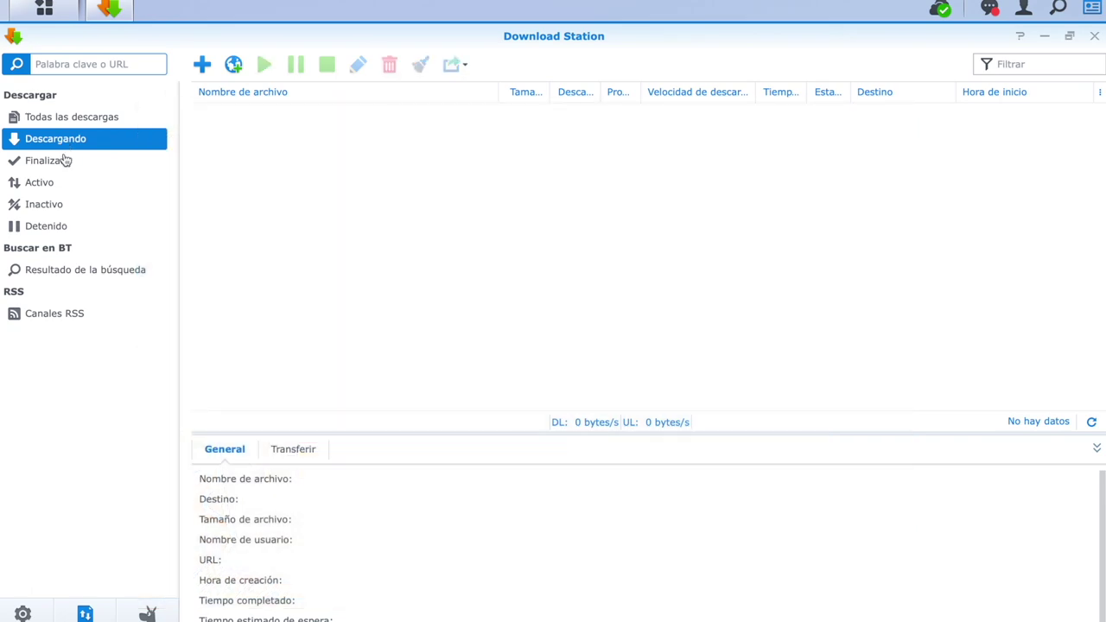
click(74, 315)
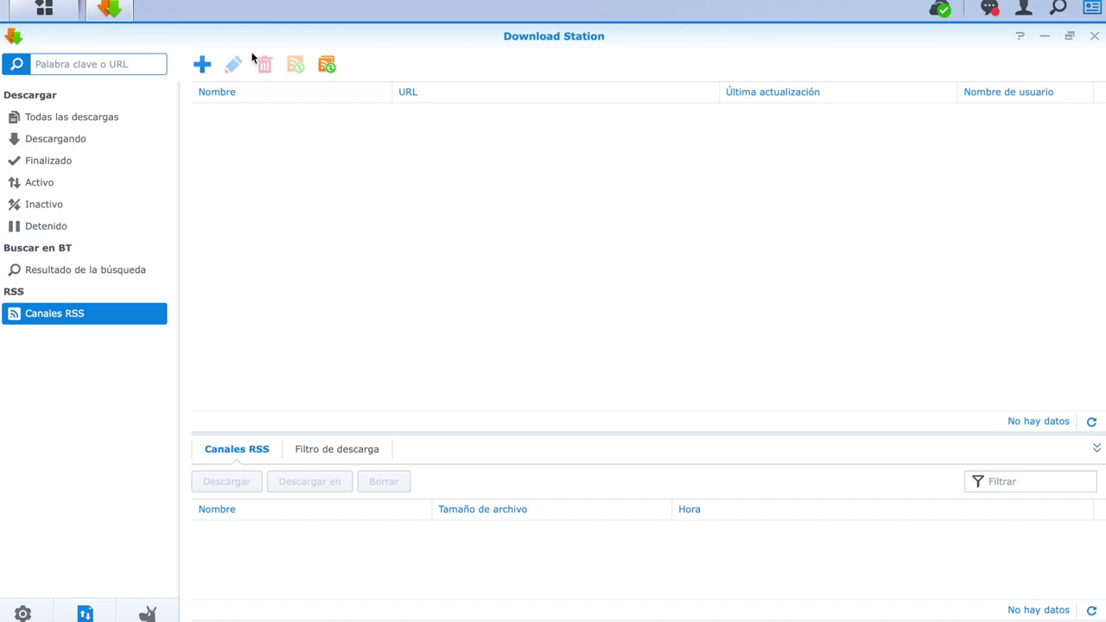
click(1095, 37)
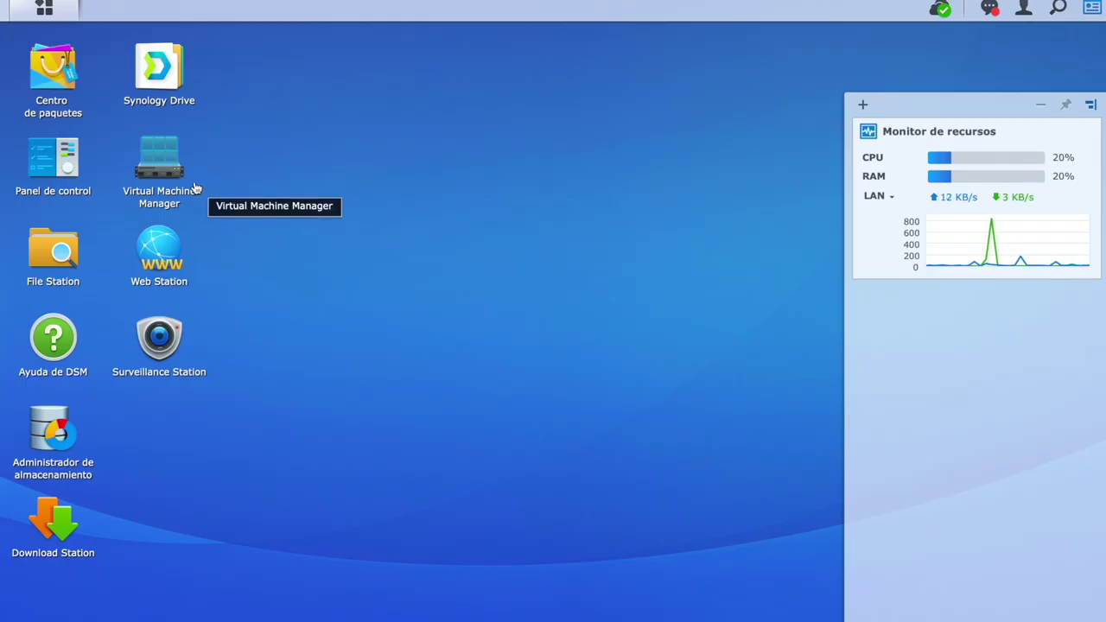
Check the general overview of Virtual Machine Manager with its window moved fully into view, and close it.
click(171, 171)
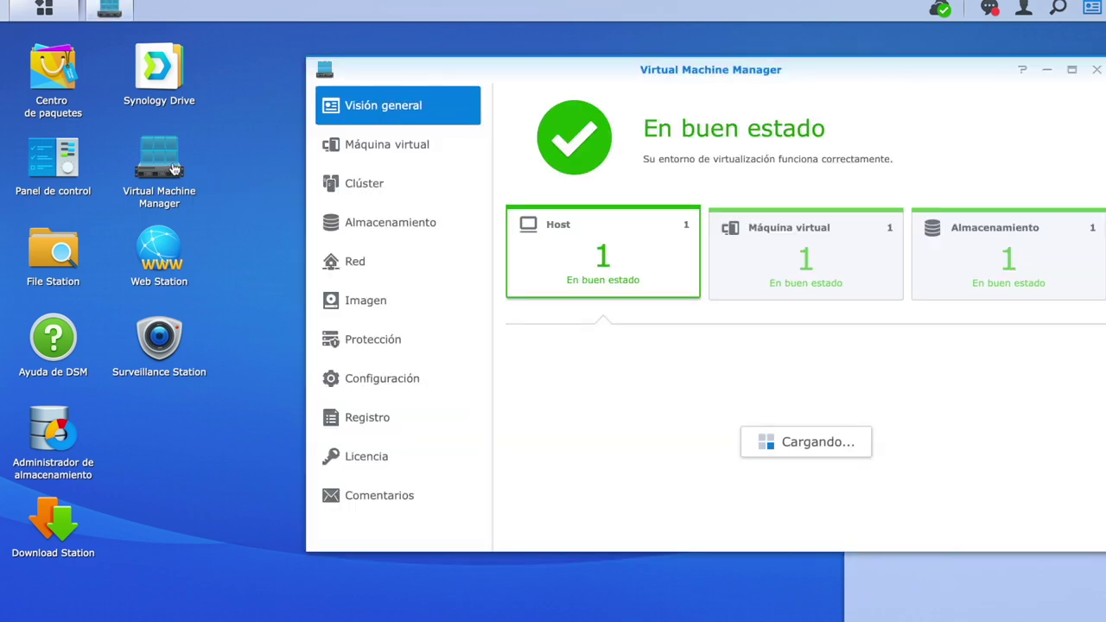
drag(550, 77, 361, 72)
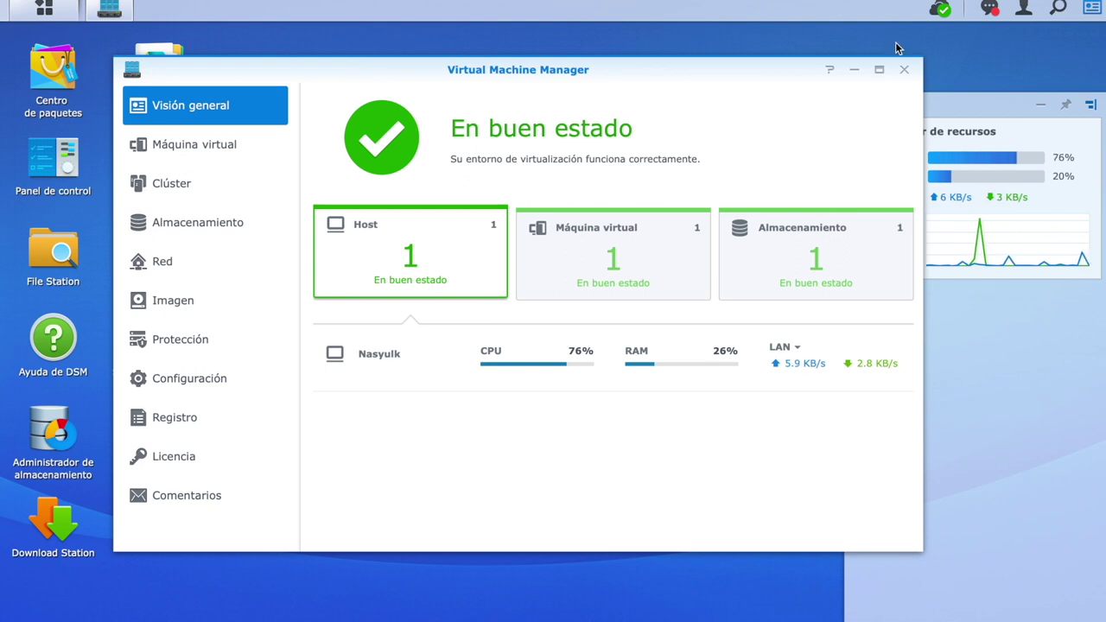
click(904, 70)
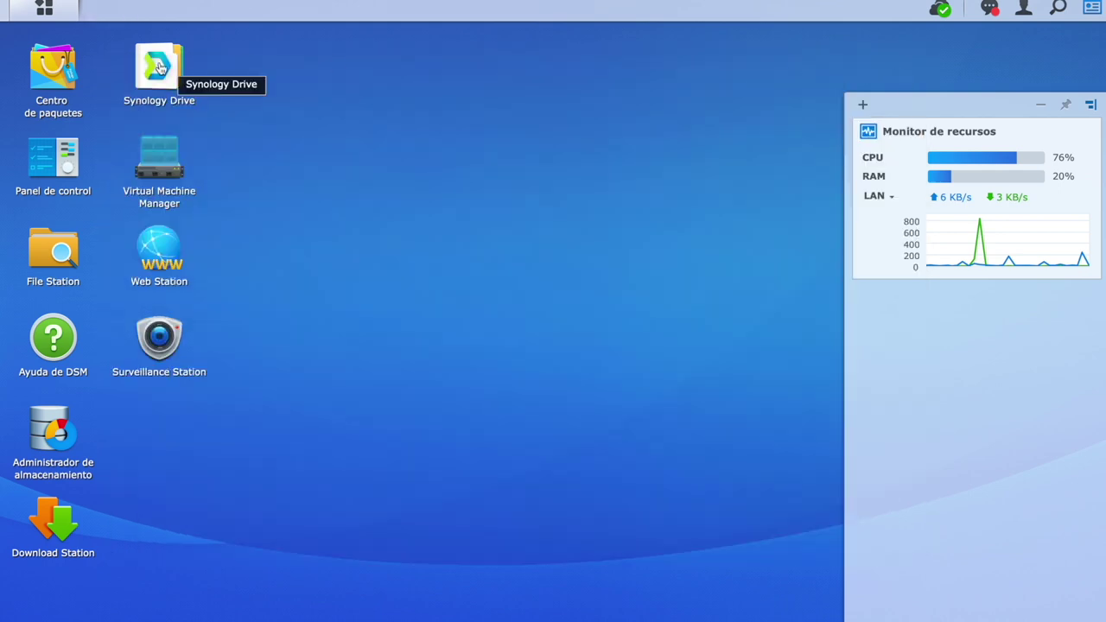
Open the 200521 Podcast document from the Vidas en red folder in Synology Drive, read through it and close it.
click(159, 67)
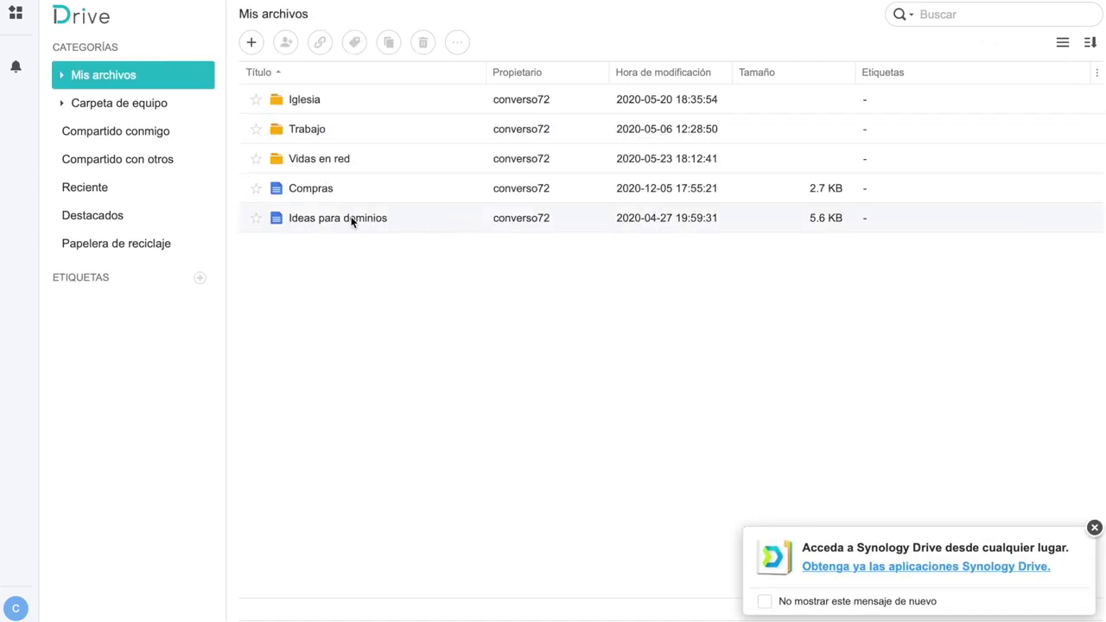
click(332, 160)
double_click(333, 160)
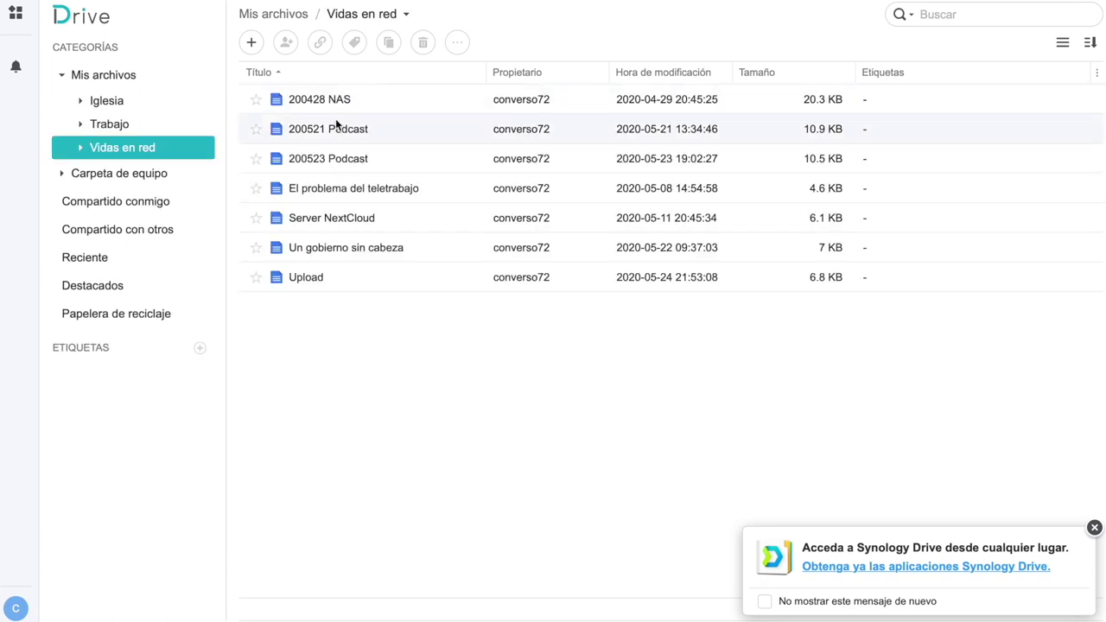
double_click(337, 130)
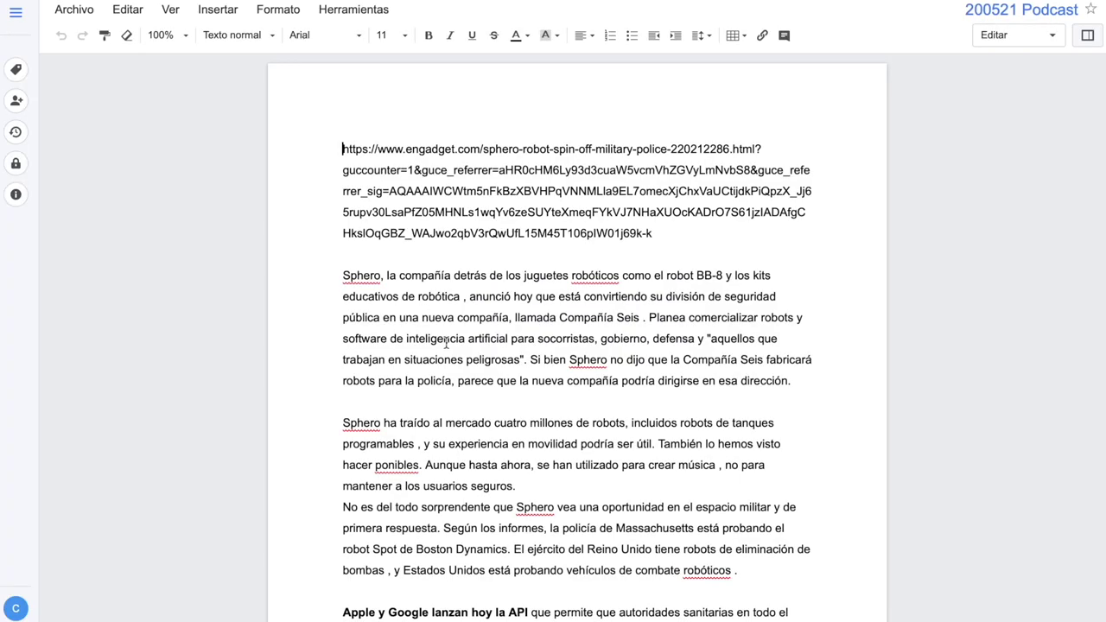
scroll(447, 346, down, 6)
scroll(449, 356, down, 10)
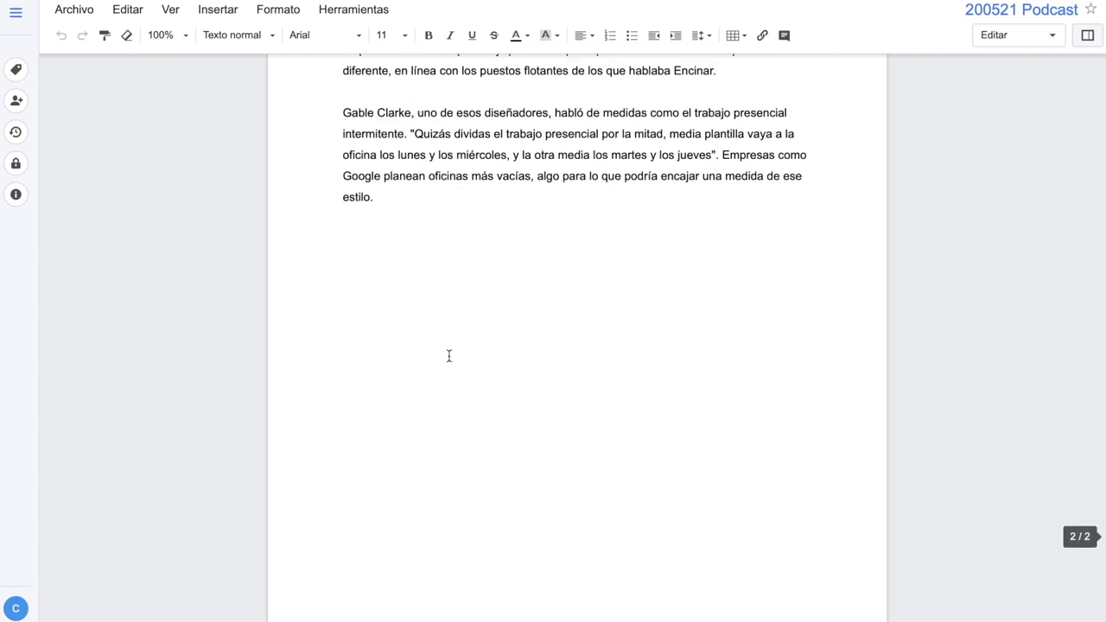
scroll(449, 356, up, 12)
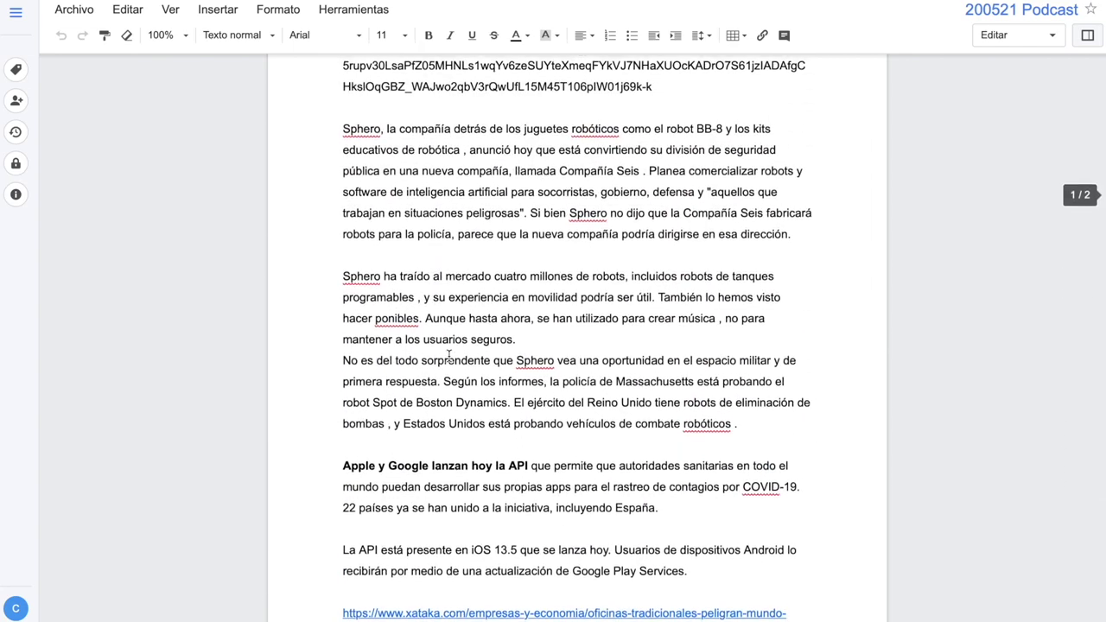
scroll(449, 356, up, 2)
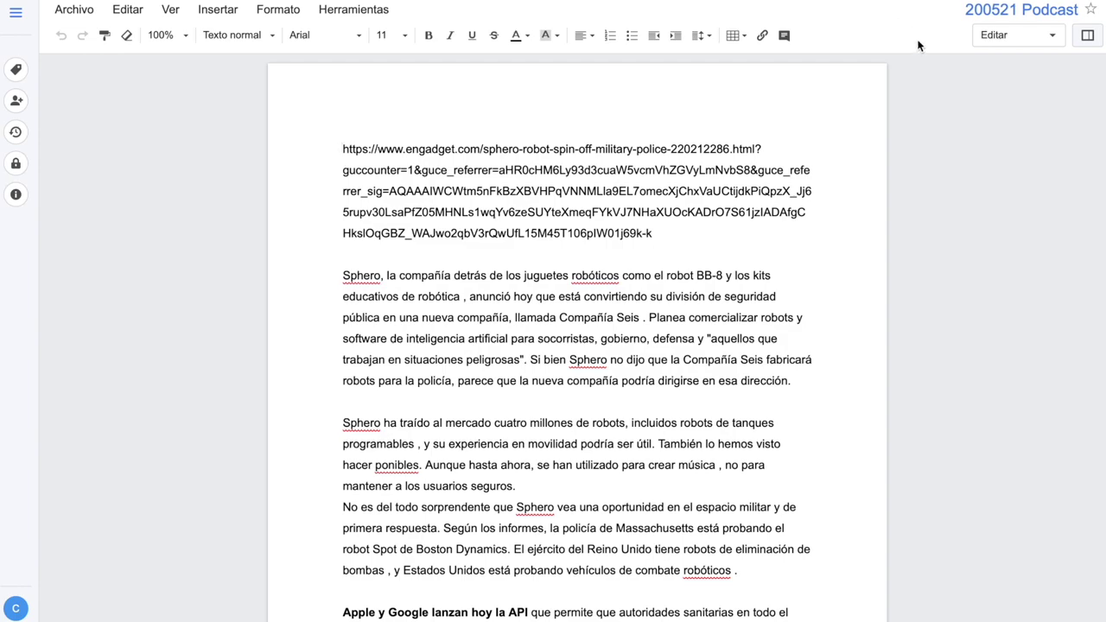
mouse_move(894, 5)
click(890, 5)
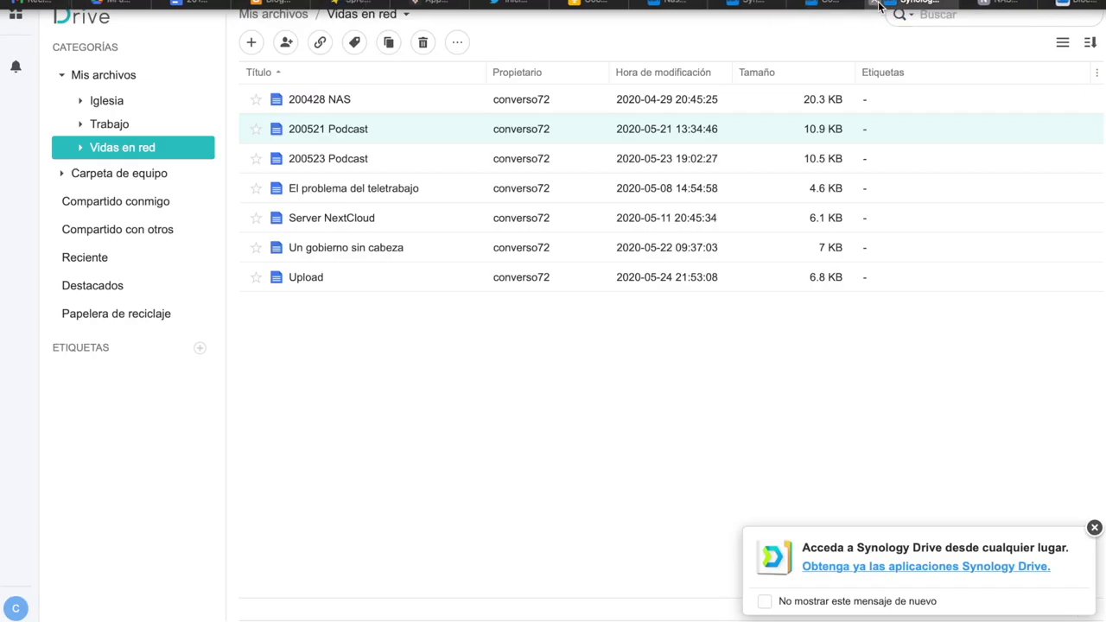
View the already open Compras document, and reopen Synology Drive from the DSM desktop.
click(834, 5)
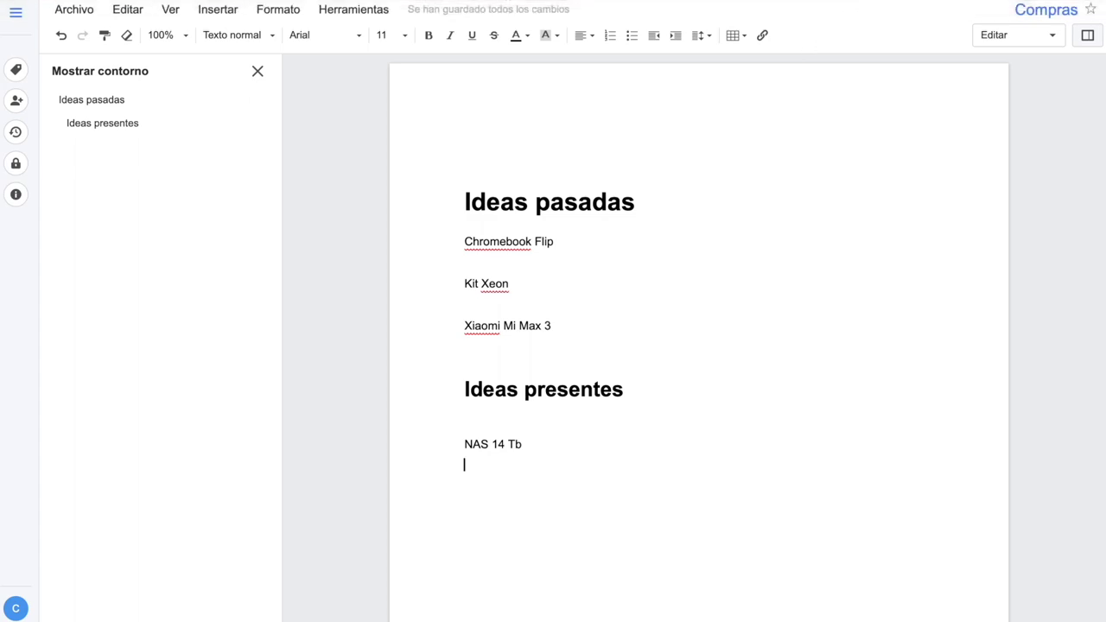
key(ctrl+Tab)
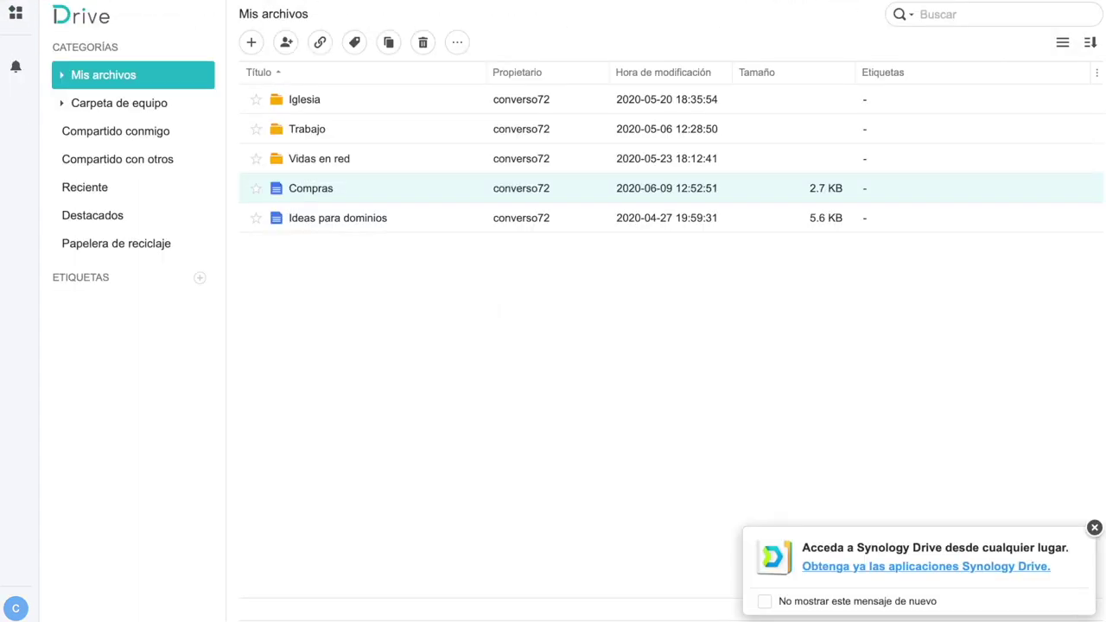
key(ctrl+Tab)
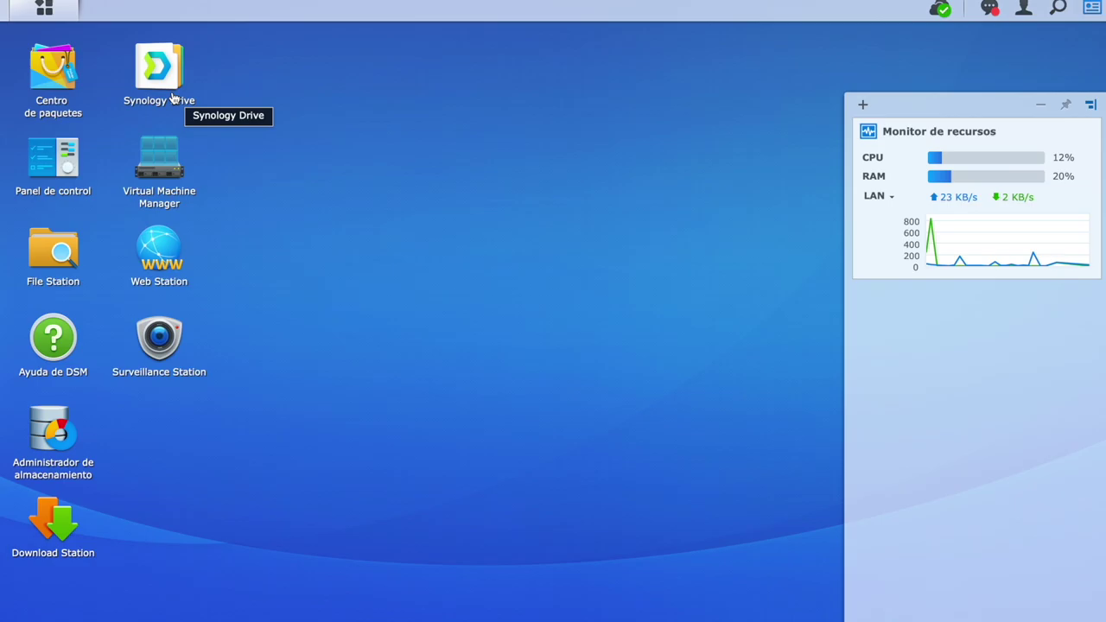
click(172, 97)
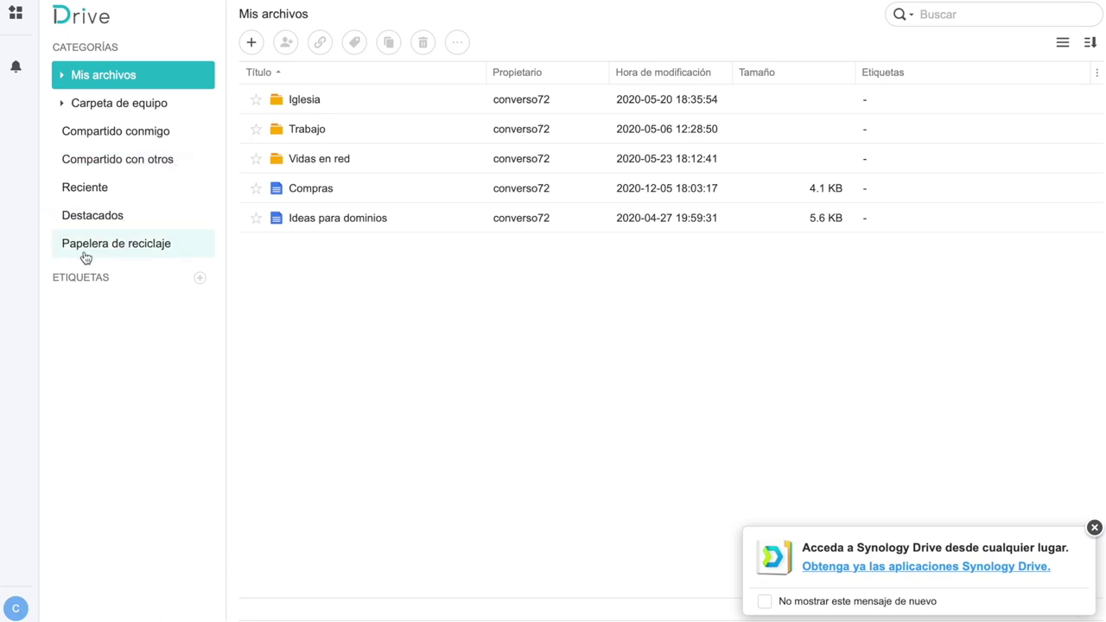
Open the 200523 Podcast document from the Vidas en red folder and compare its 18:12:26, 18:36:37 and 19:02:27 versions in the version history.
double_click(329, 160)
double_click(329, 160)
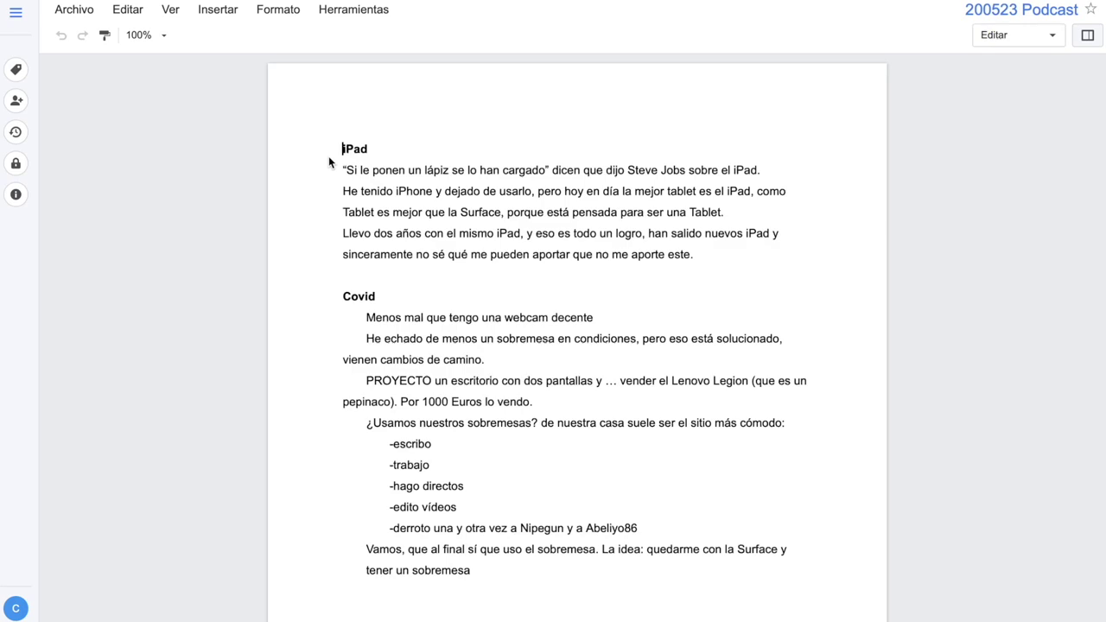
click(17, 133)
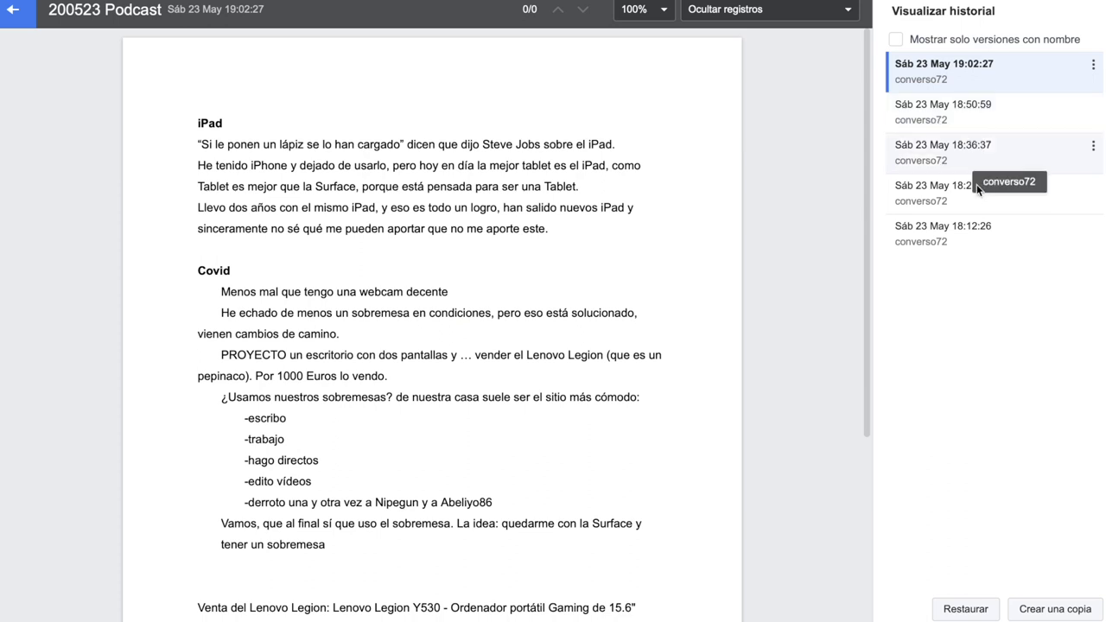
click(984, 219)
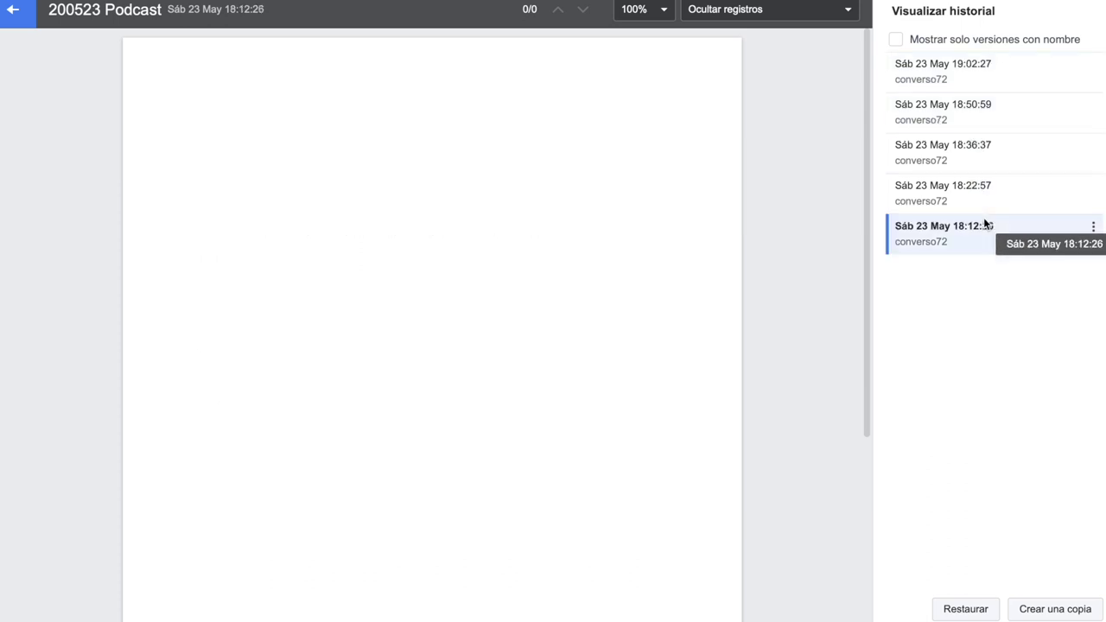
click(988, 158)
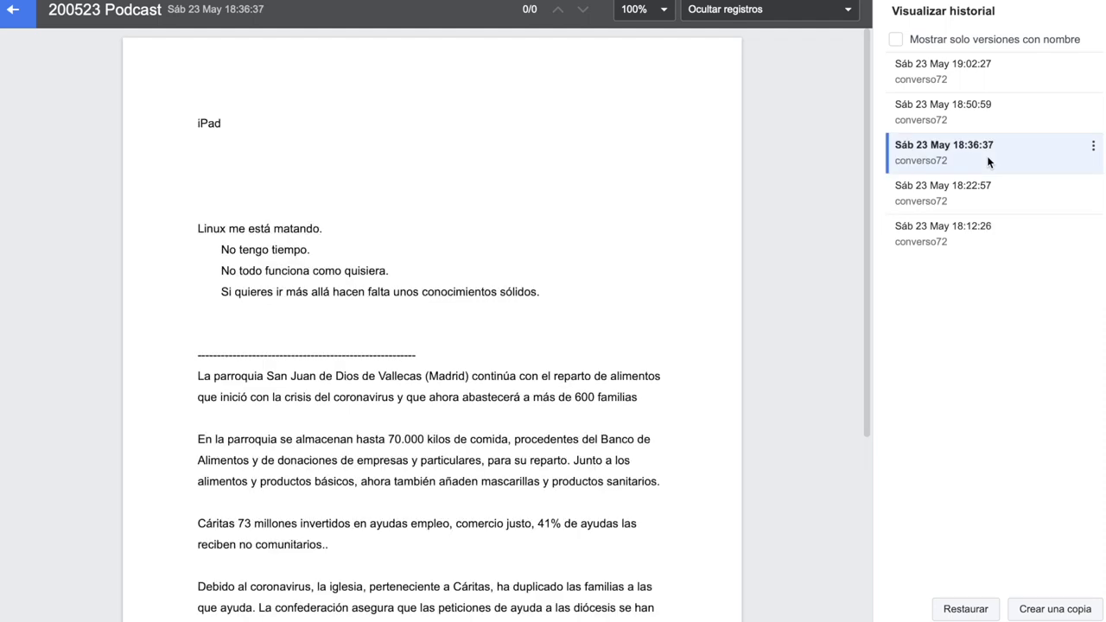
click(983, 66)
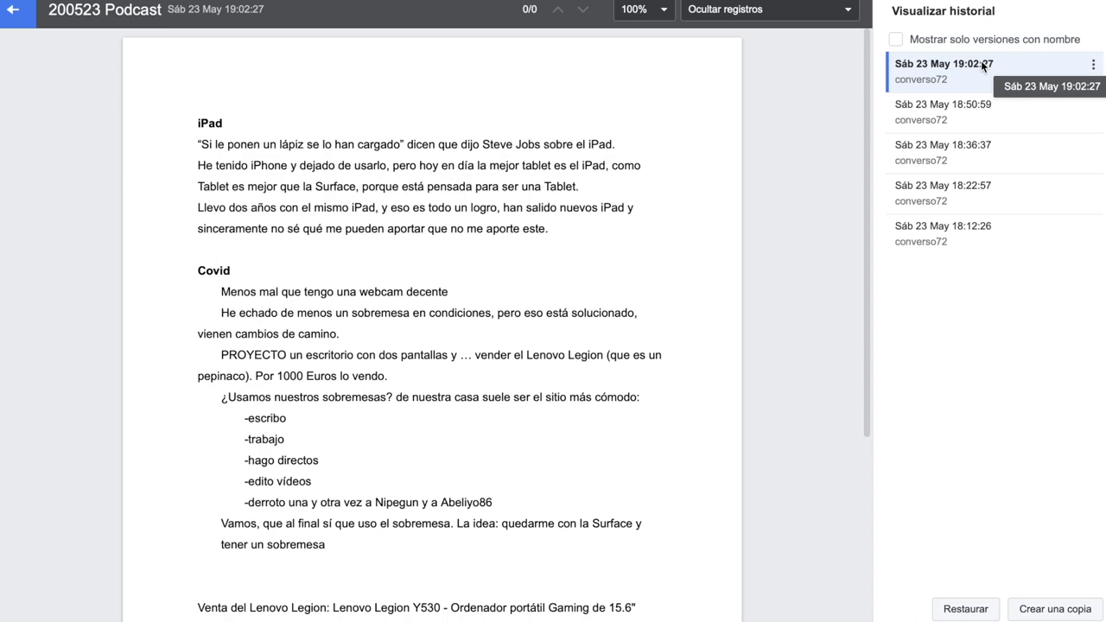
click(12, 10)
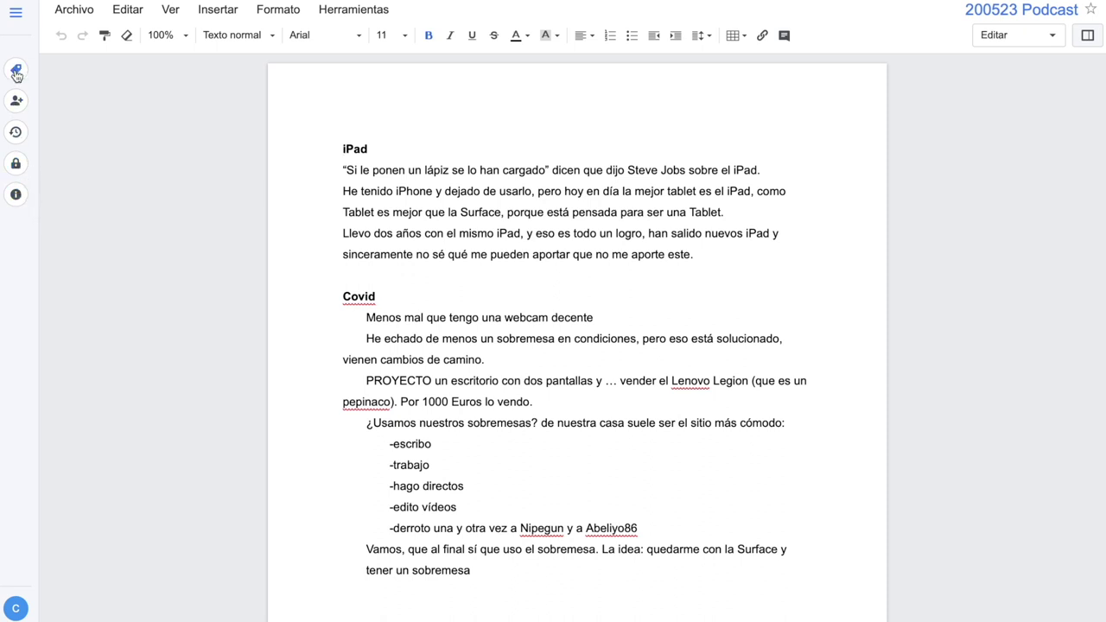
Create a spreadsheet from the Factura template in the Vidas en red folder, look through it, and open that folder in Synology Drive.
click(76, 13)
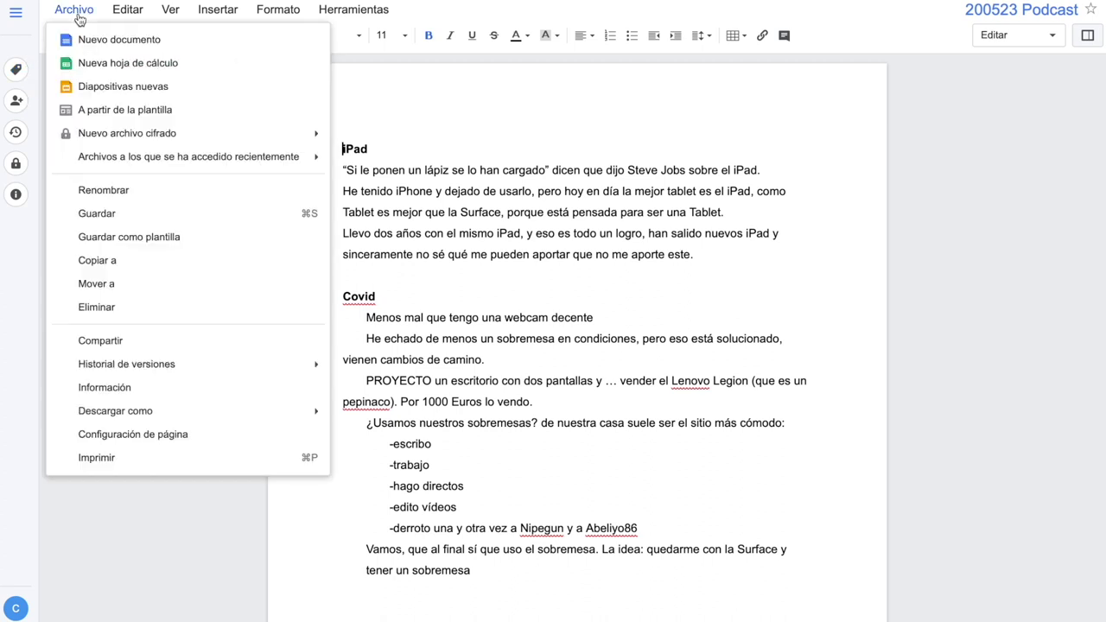
click(127, 66)
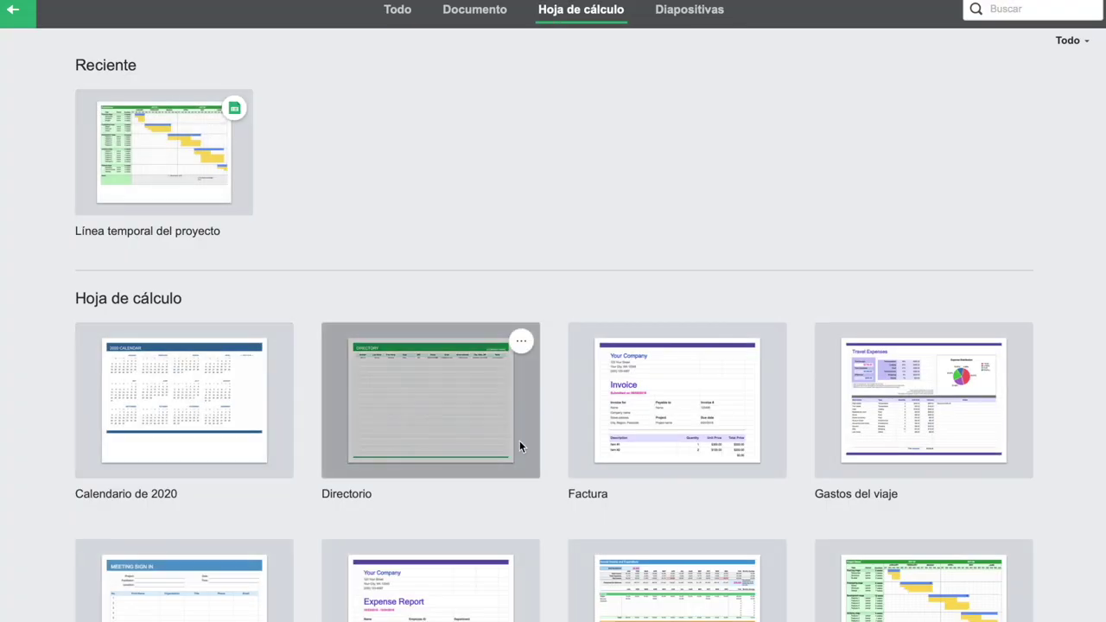
click(620, 411)
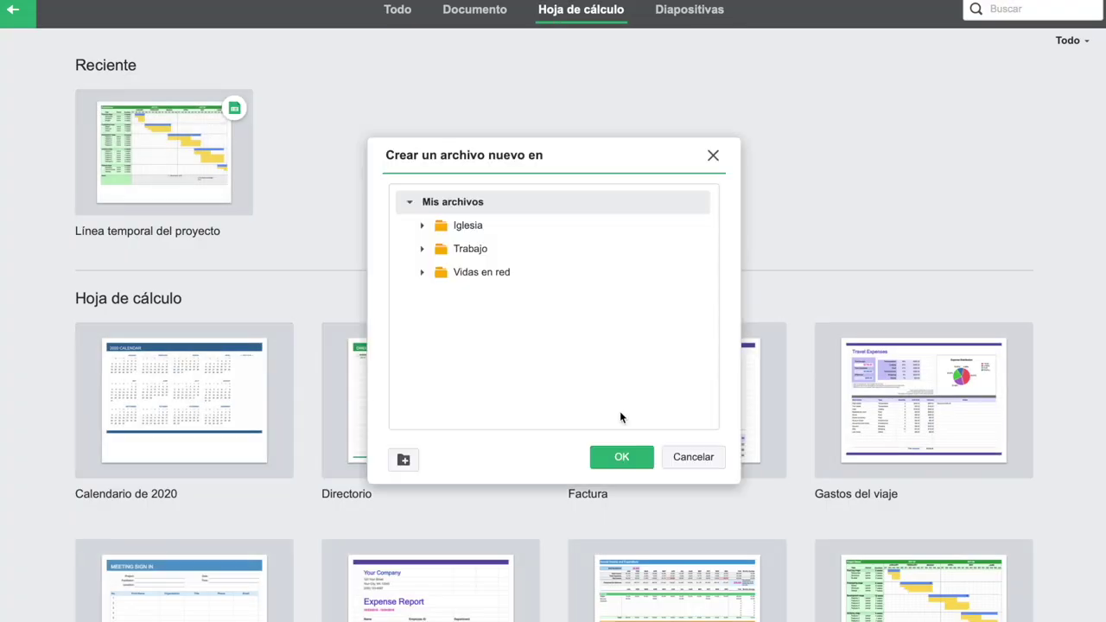
click(525, 273)
click(630, 460)
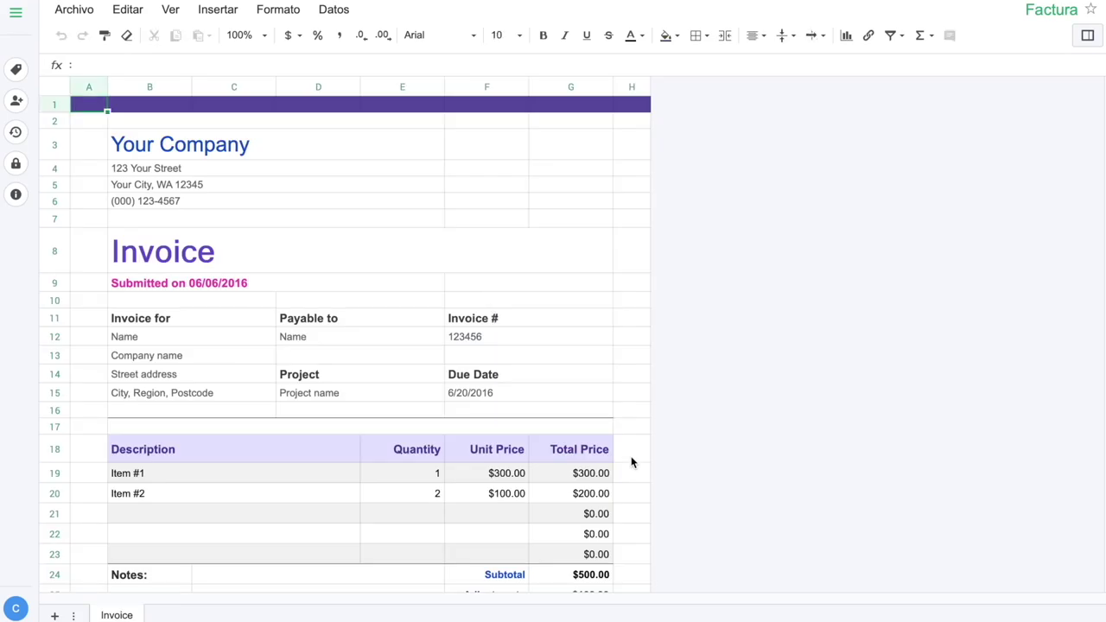
scroll(631, 462, down, 3)
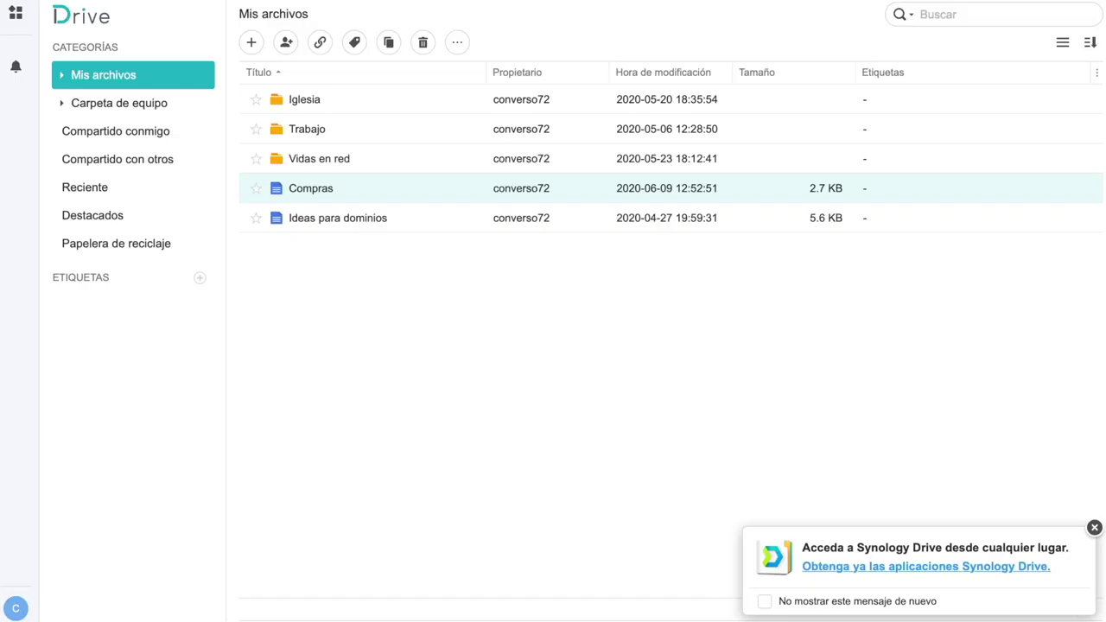
double_click(319, 158)
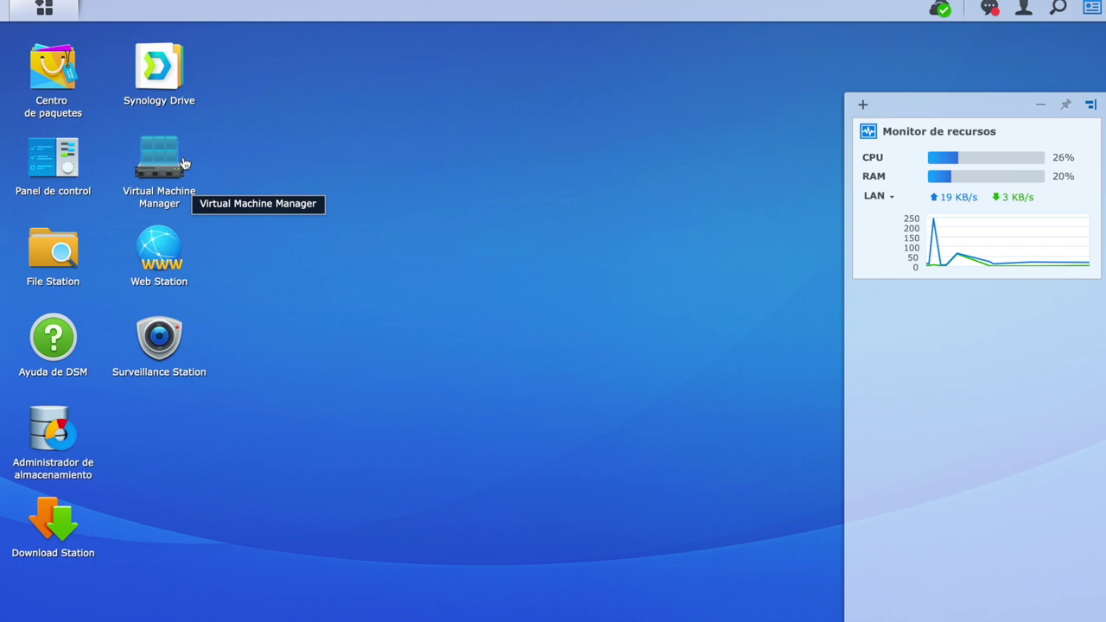
View the home shared folder's contents in File Station and close it.
click(49, 255)
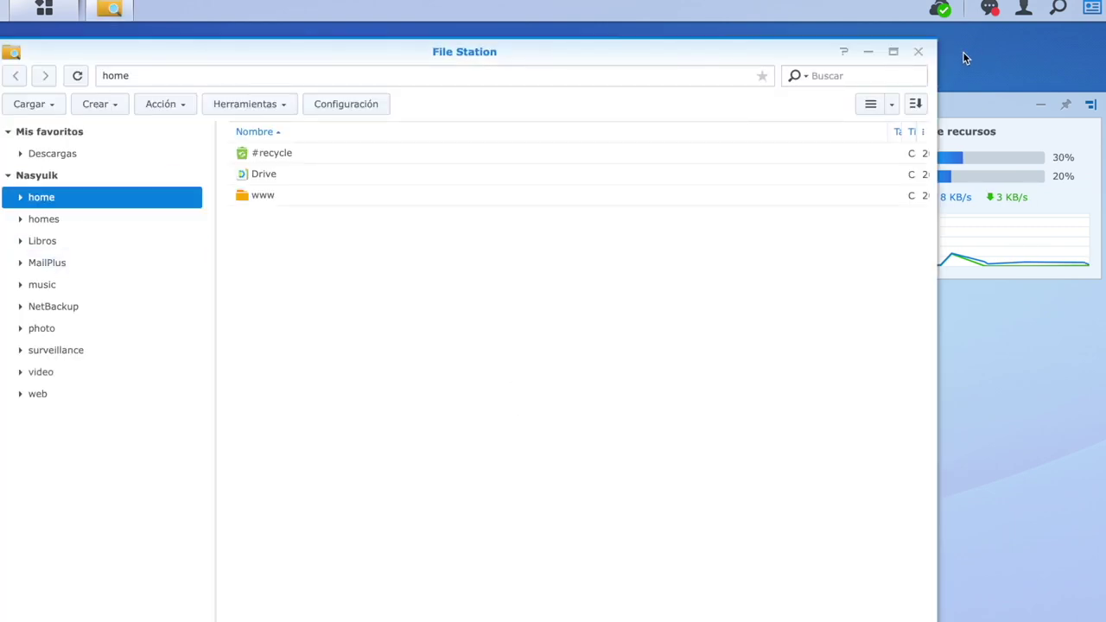
click(918, 51)
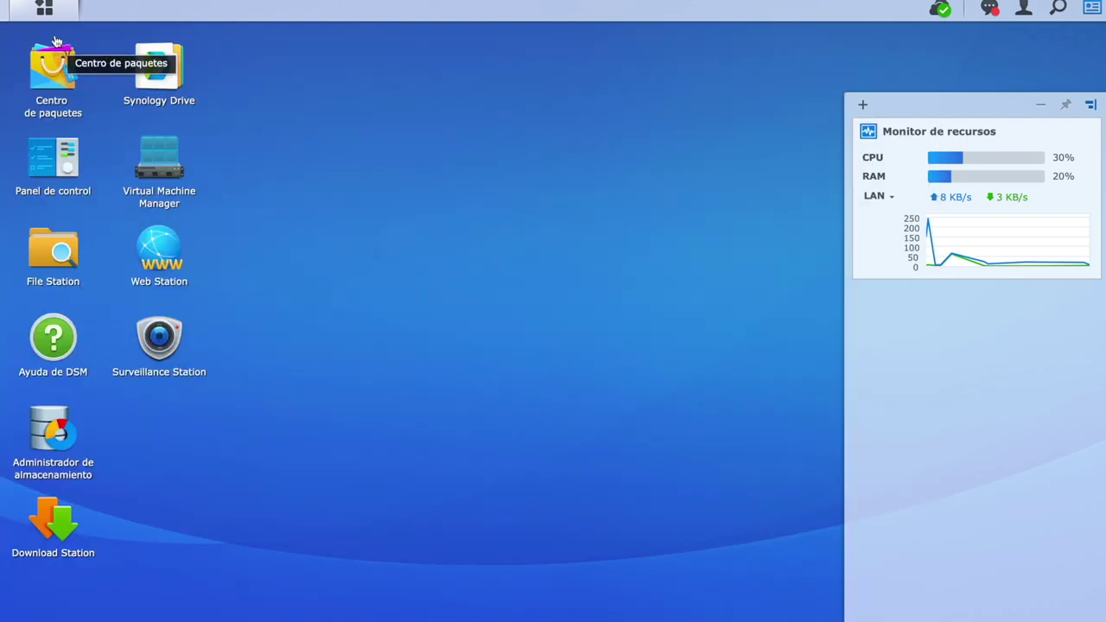
Read the "Hola, mundo." note in Note Station, and close the application and its Web Clipper notification.
click(52, 17)
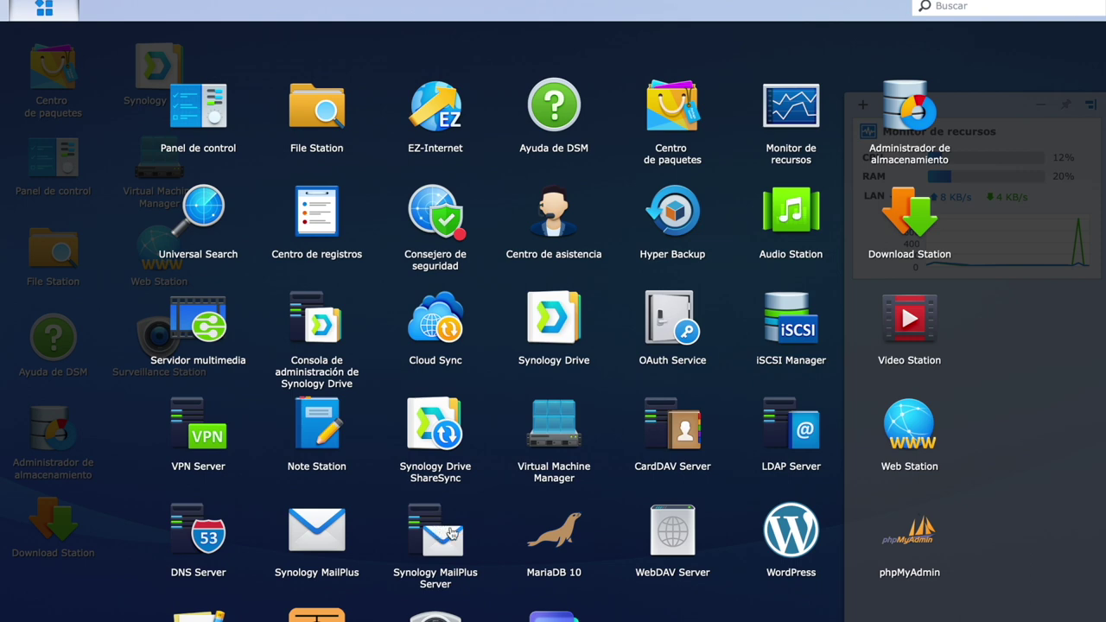
click(318, 428)
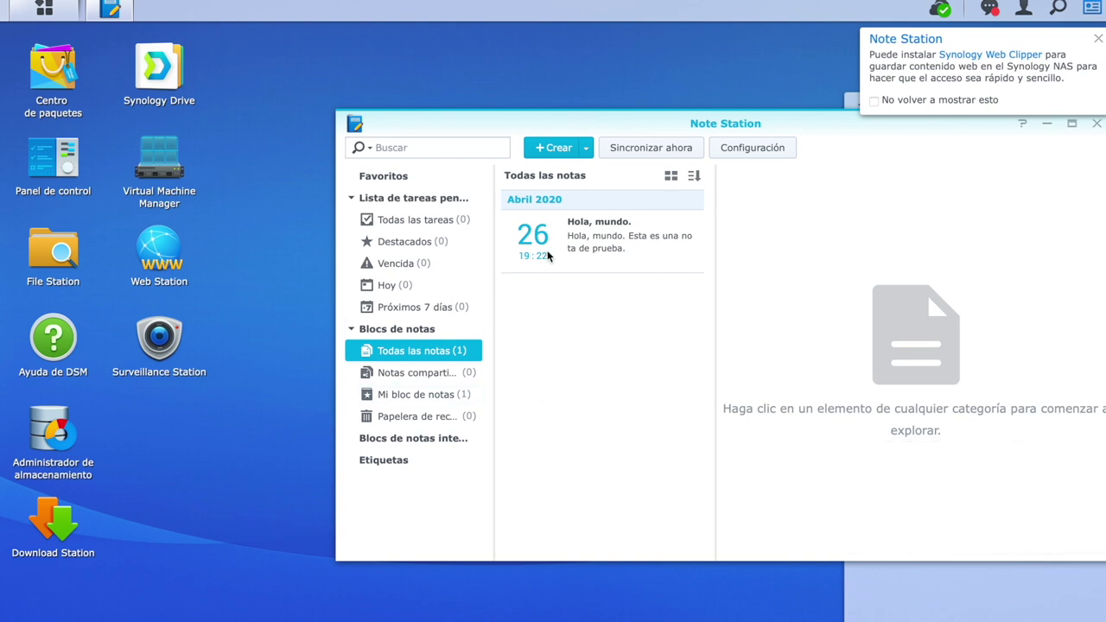
click(631, 254)
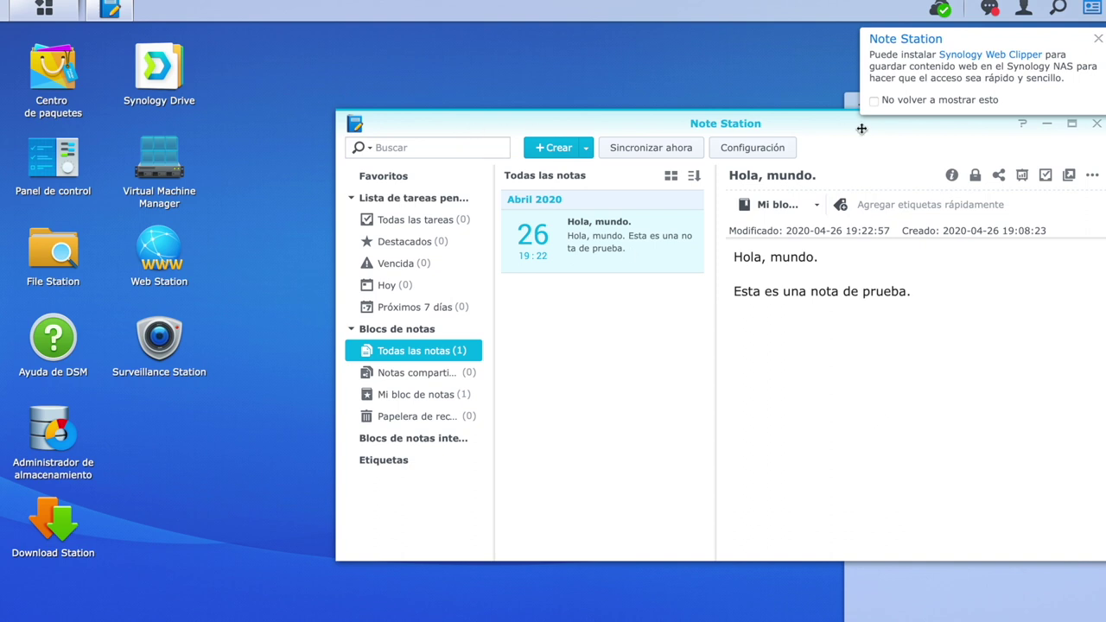
click(1097, 125)
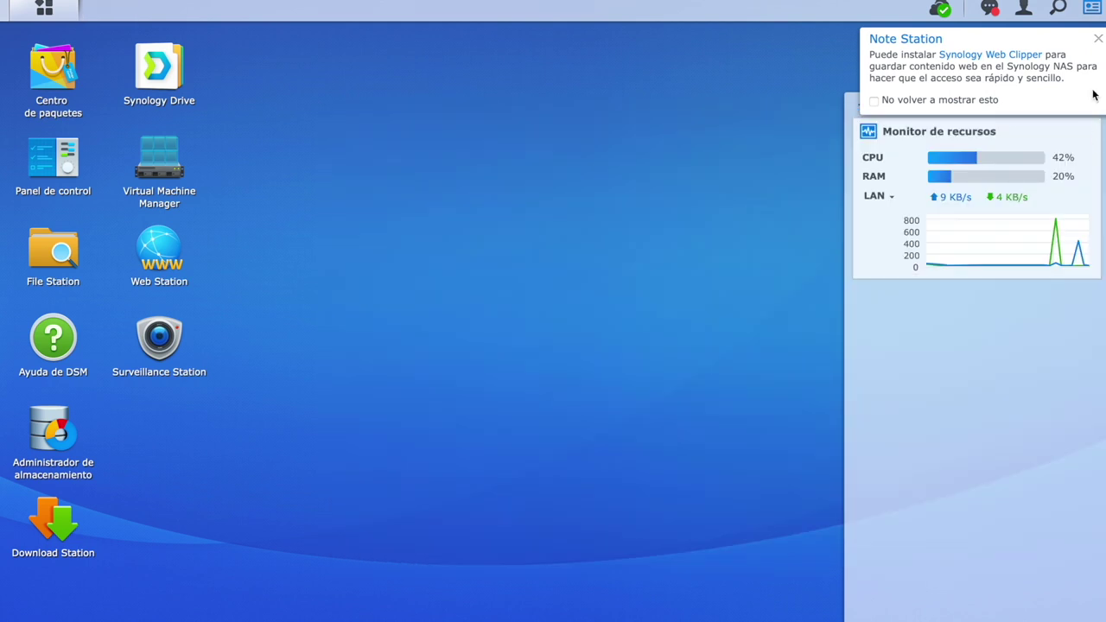
click(1098, 38)
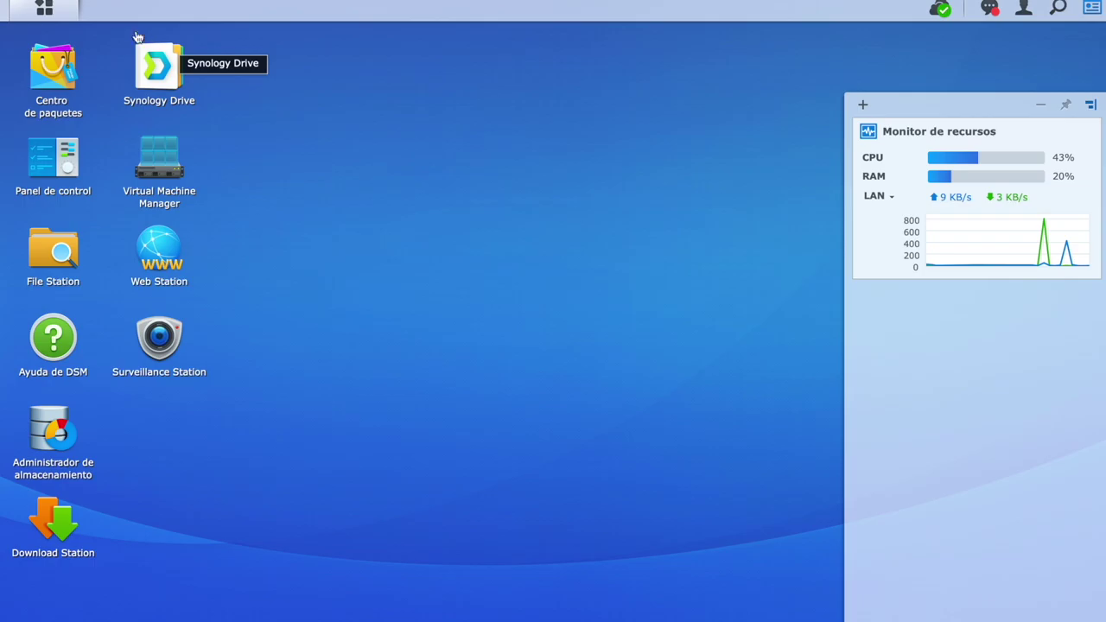
Browse the SHOUTcast and user-defined radio, the music by folder and the media servers in Audio Station, and close it.
click(63, 11)
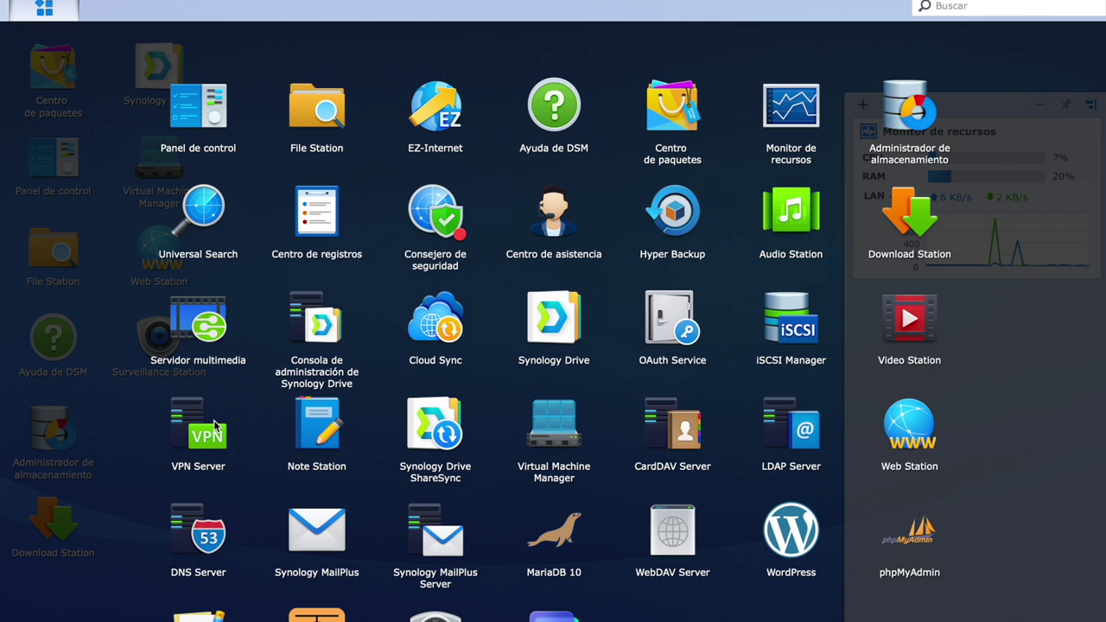
click(796, 227)
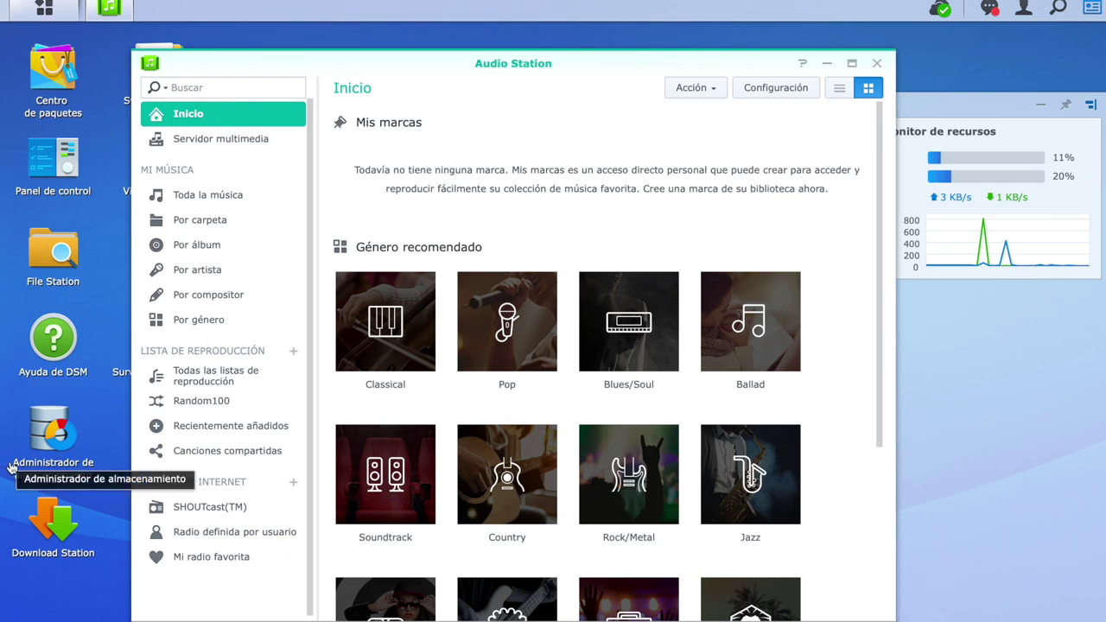
click(189, 511)
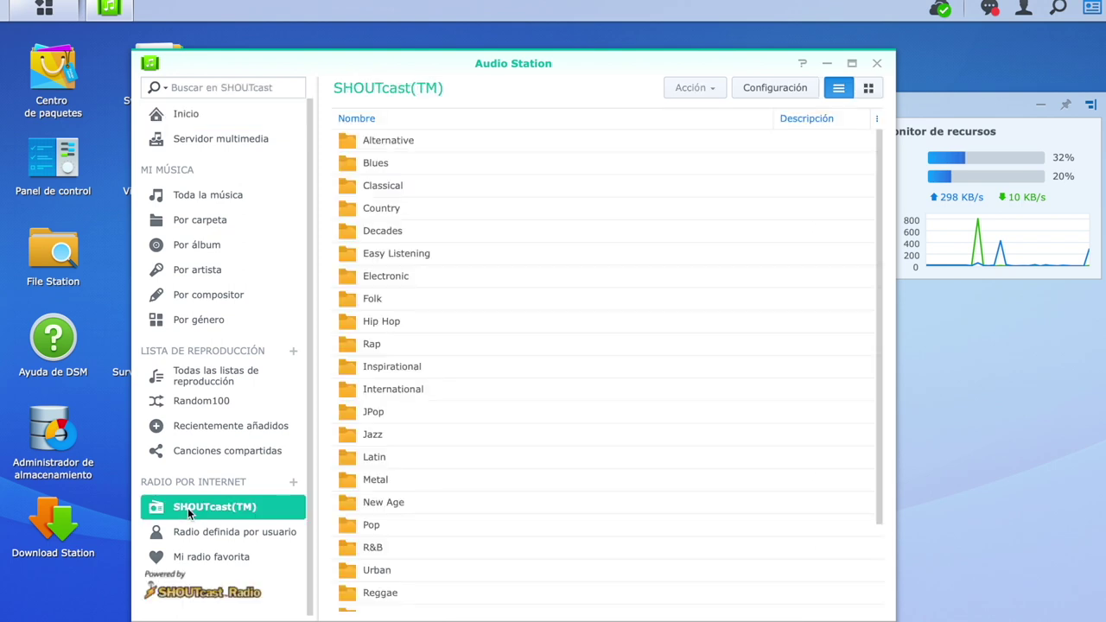
click(206, 535)
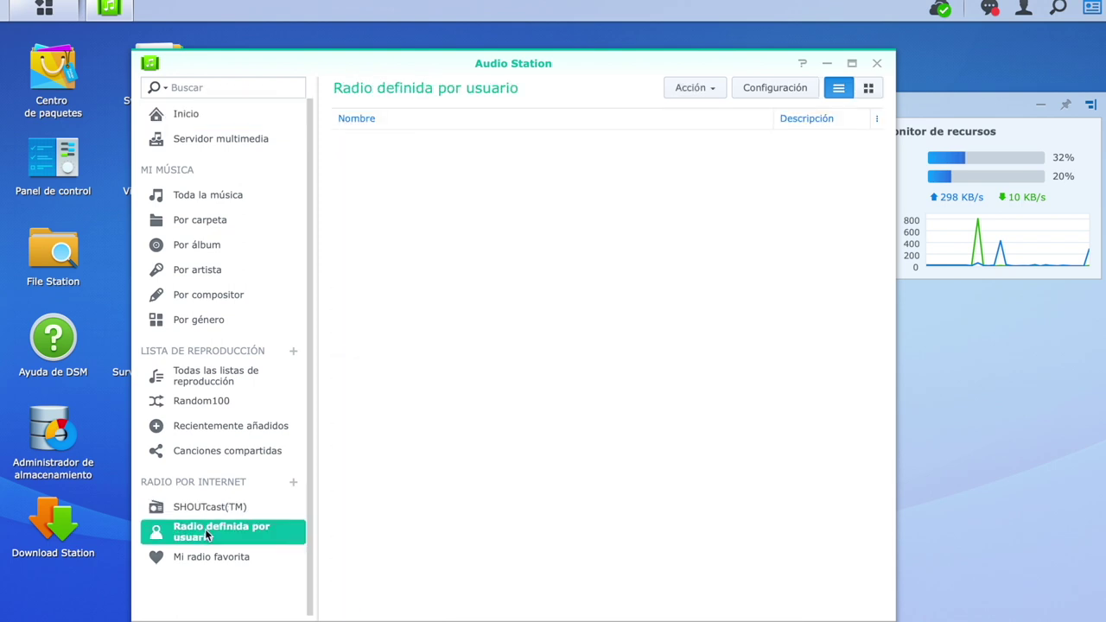
click(205, 221)
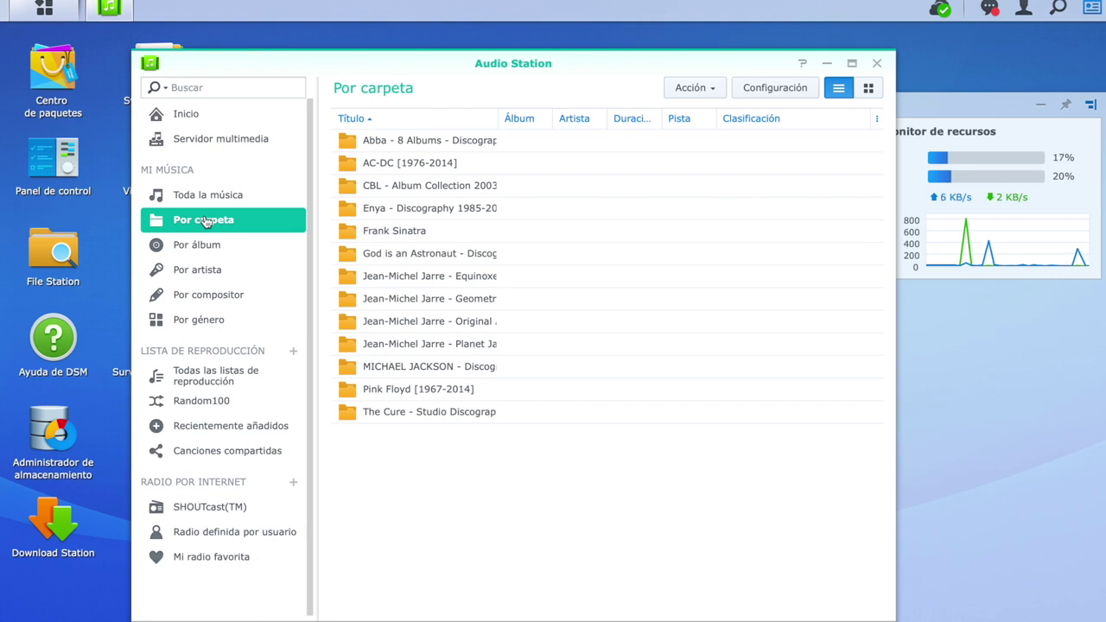
click(208, 143)
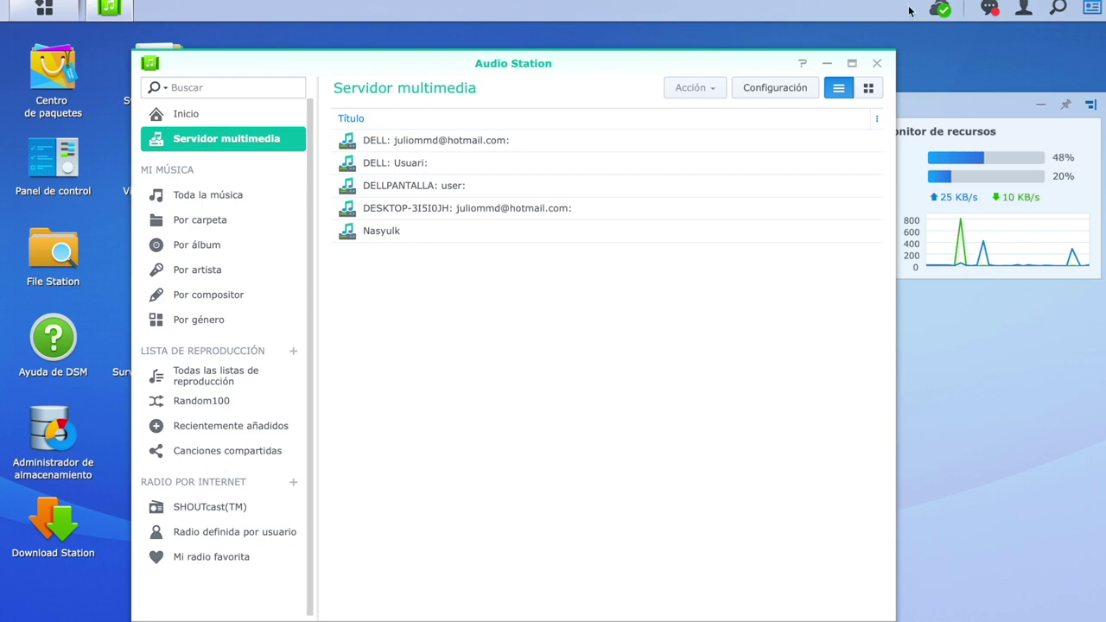
click(876, 64)
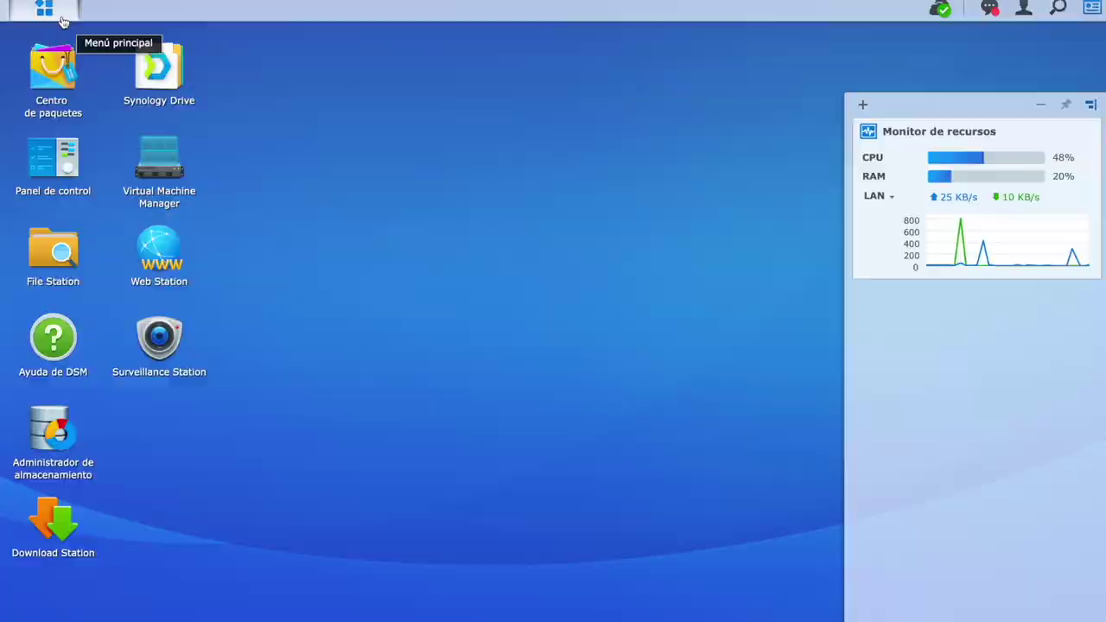
Examine the CPU, memory, network and disk performance and the task manager in the resource monitor, and close it.
click(58, 14)
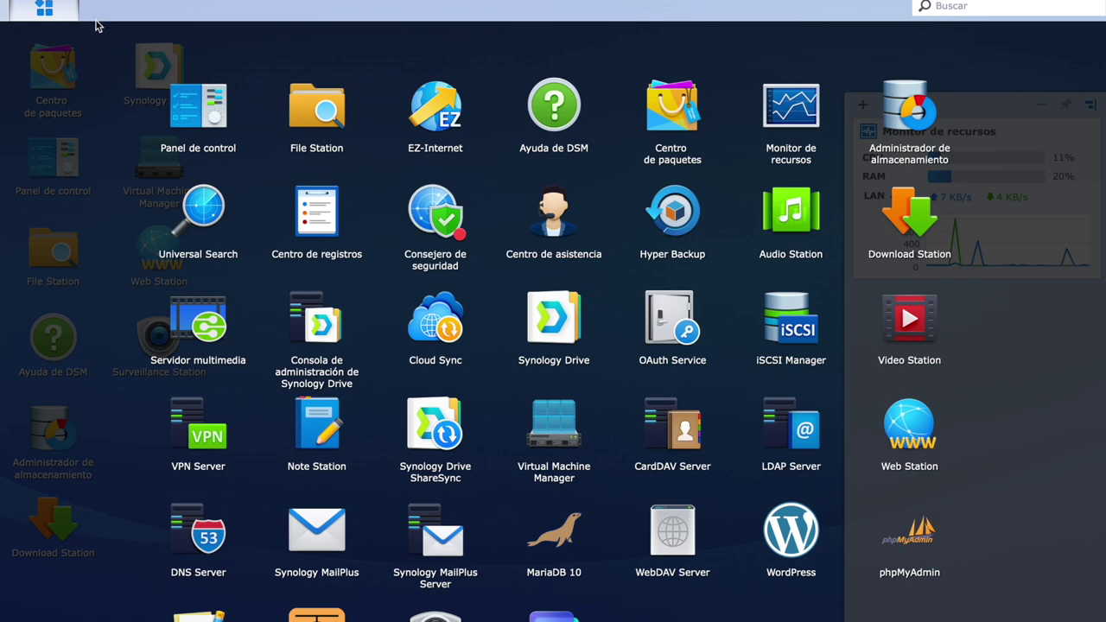
click(792, 107)
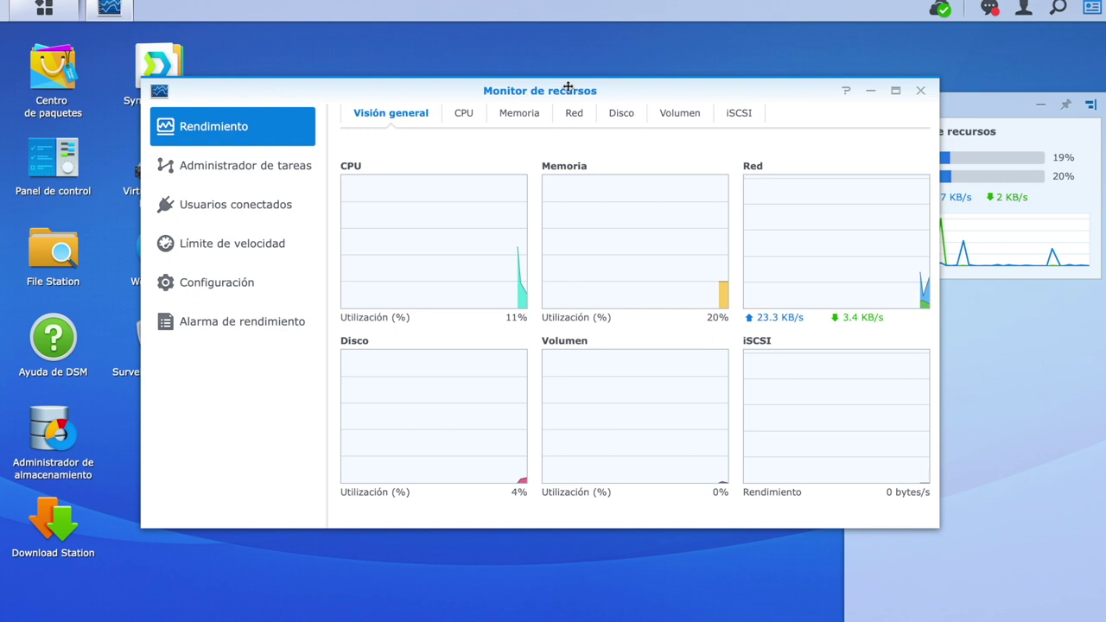
click(458, 113)
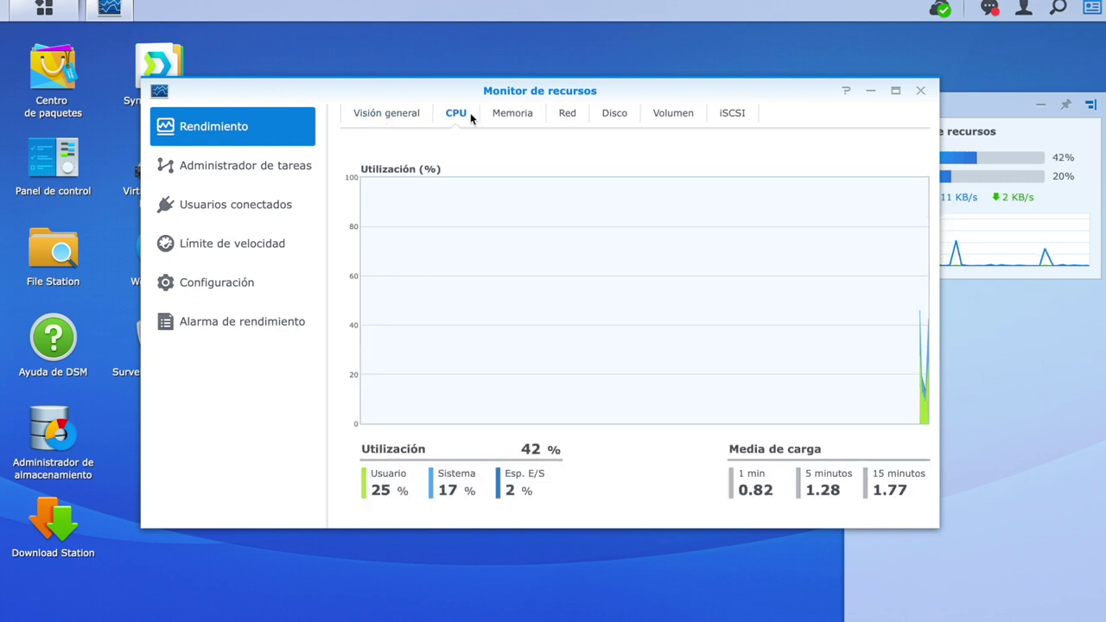
click(514, 121)
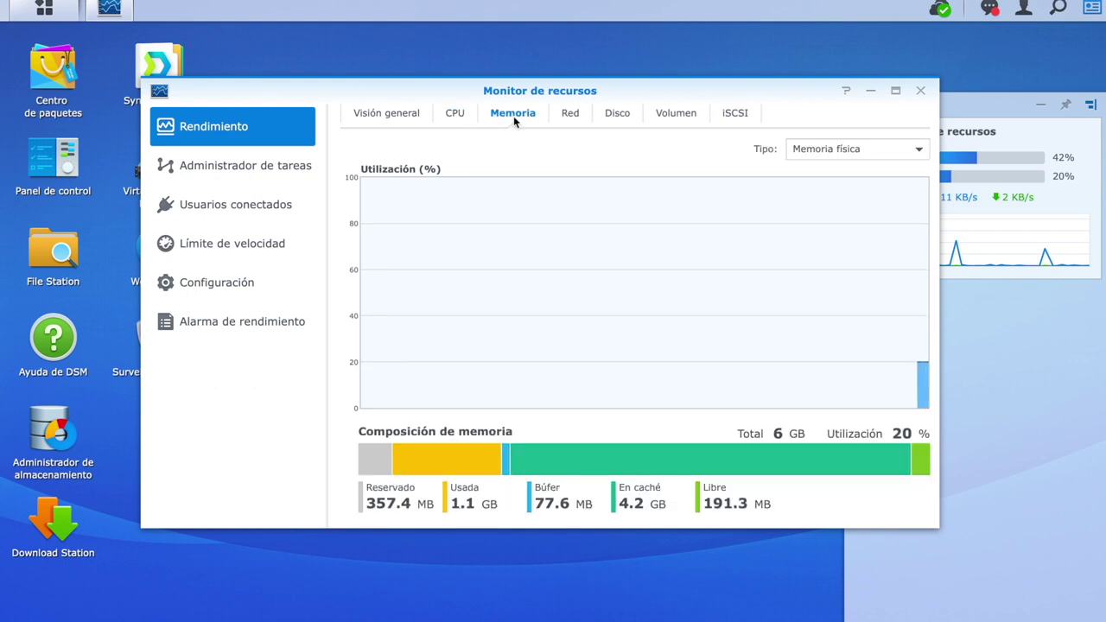
click(581, 123)
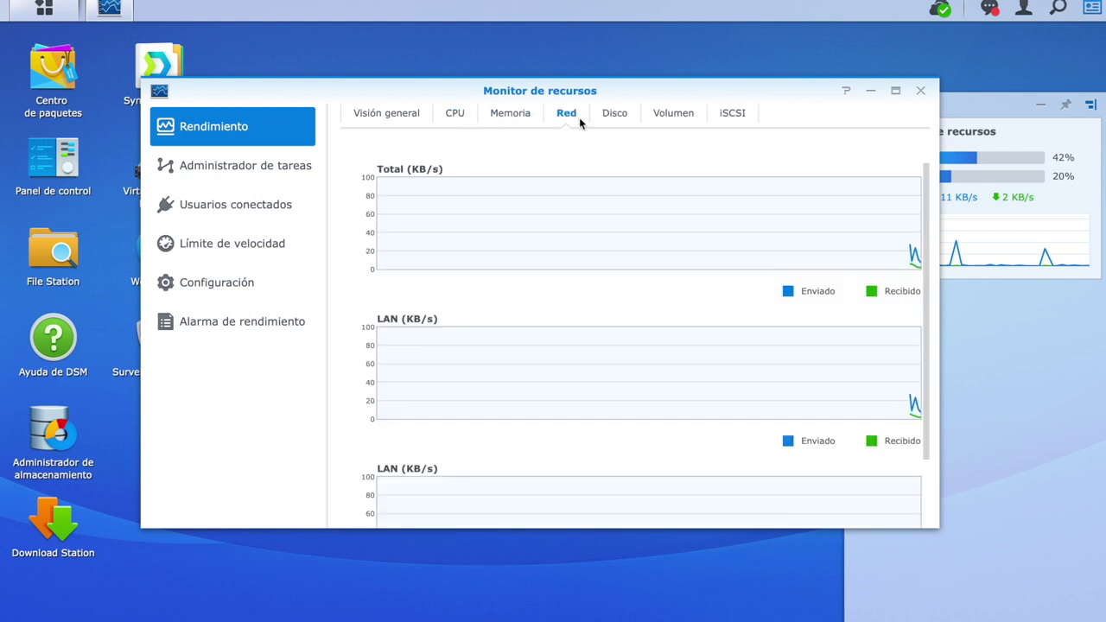
click(626, 129)
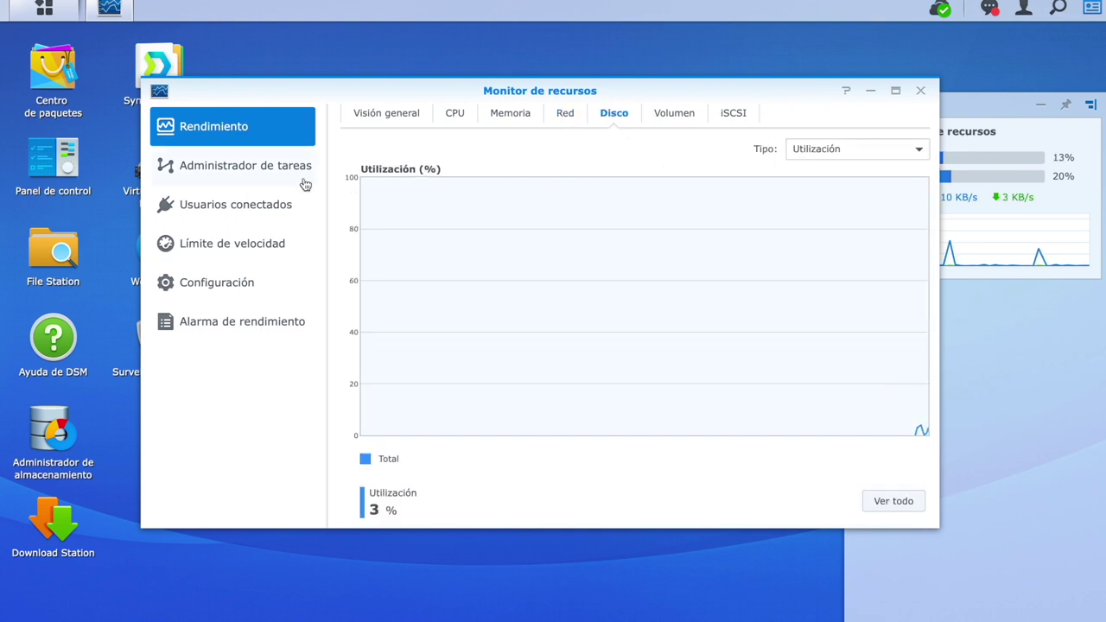
click(294, 175)
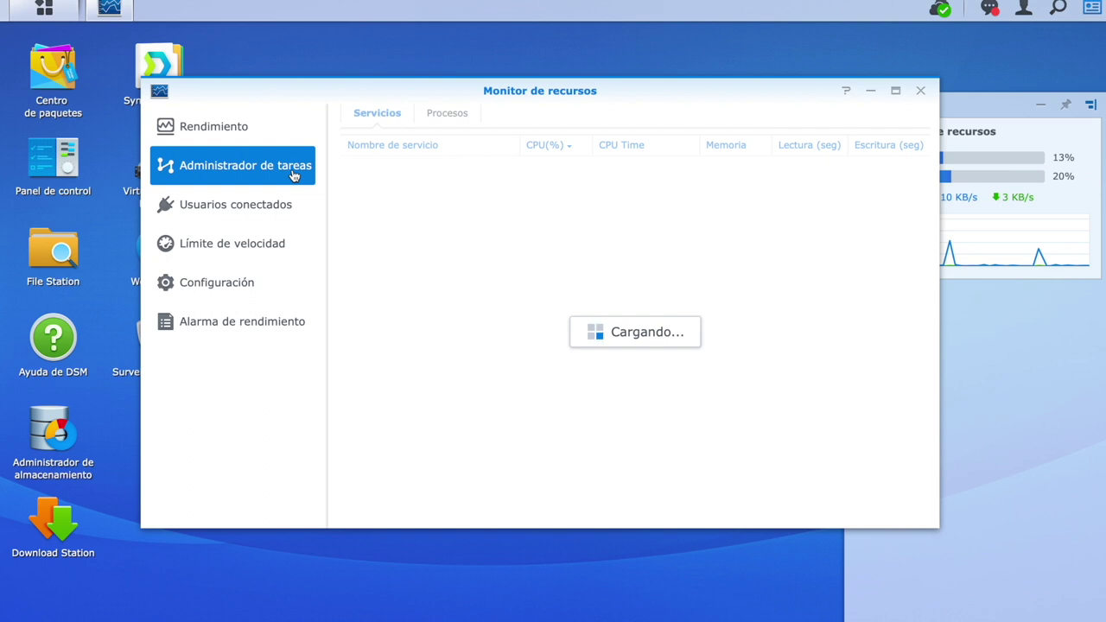
click(921, 90)
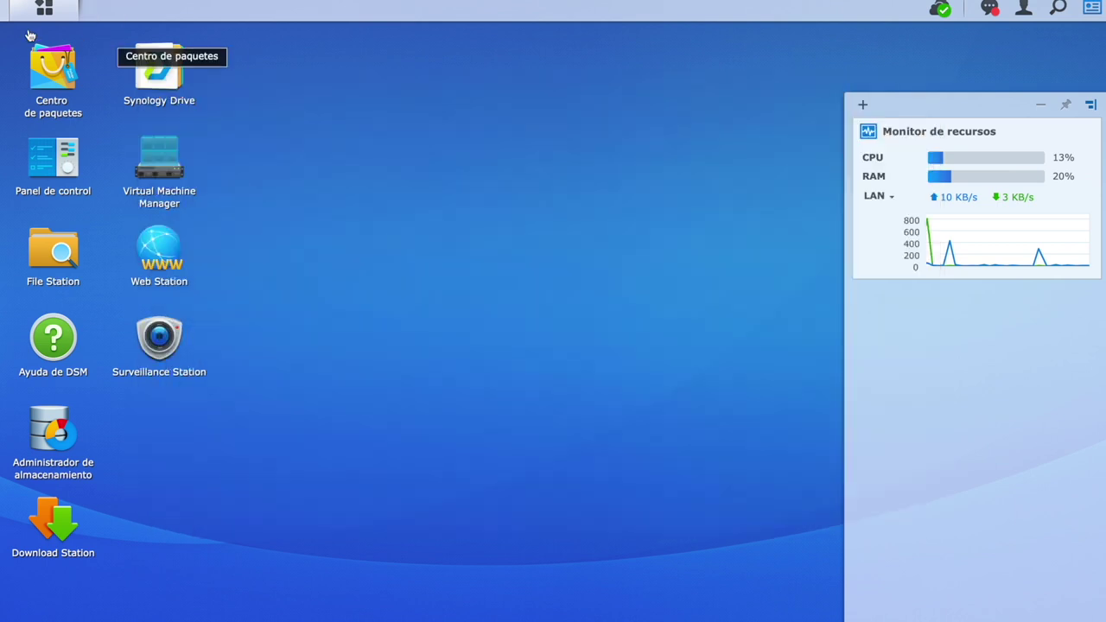
View the overview of all installed DSM applications, and return to the desktop in full-screen view.
click(40, 13)
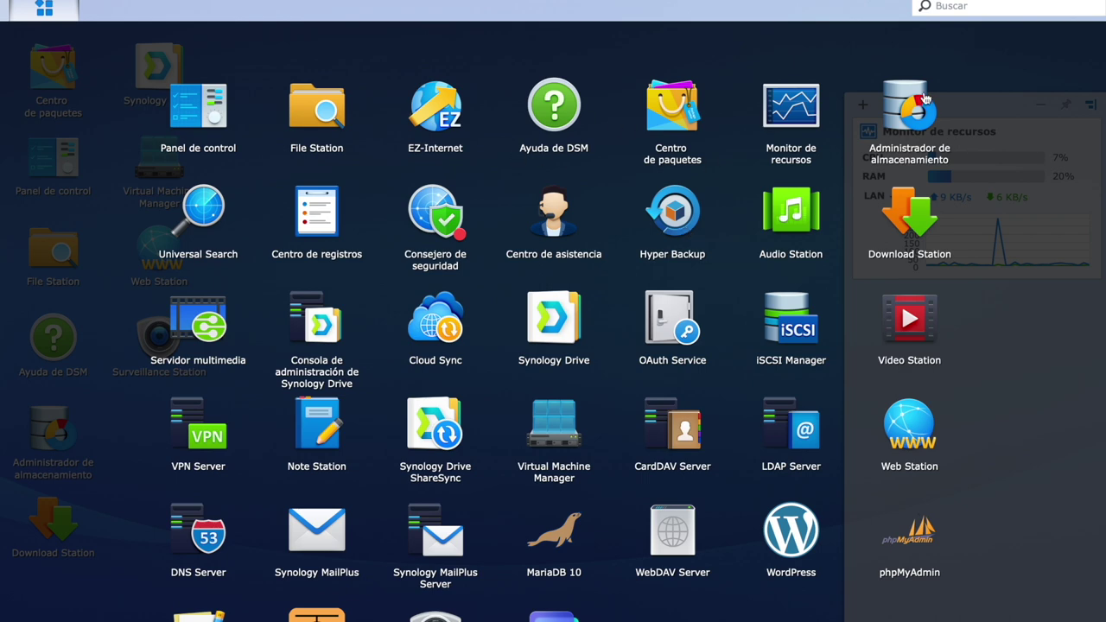
key(Escape)
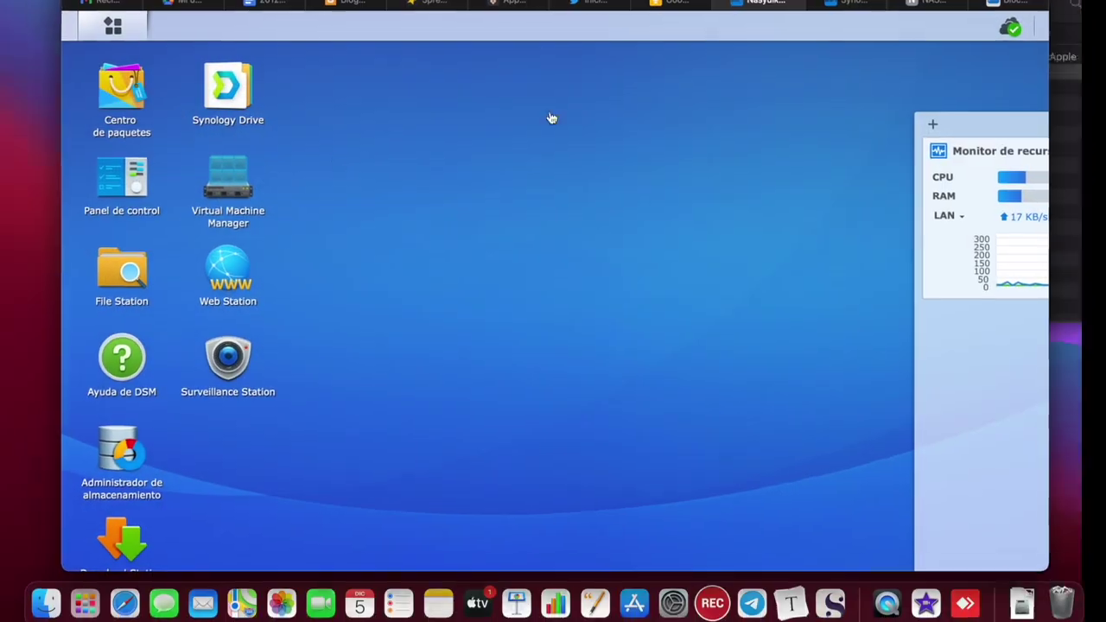
key(ctrl+super+f)
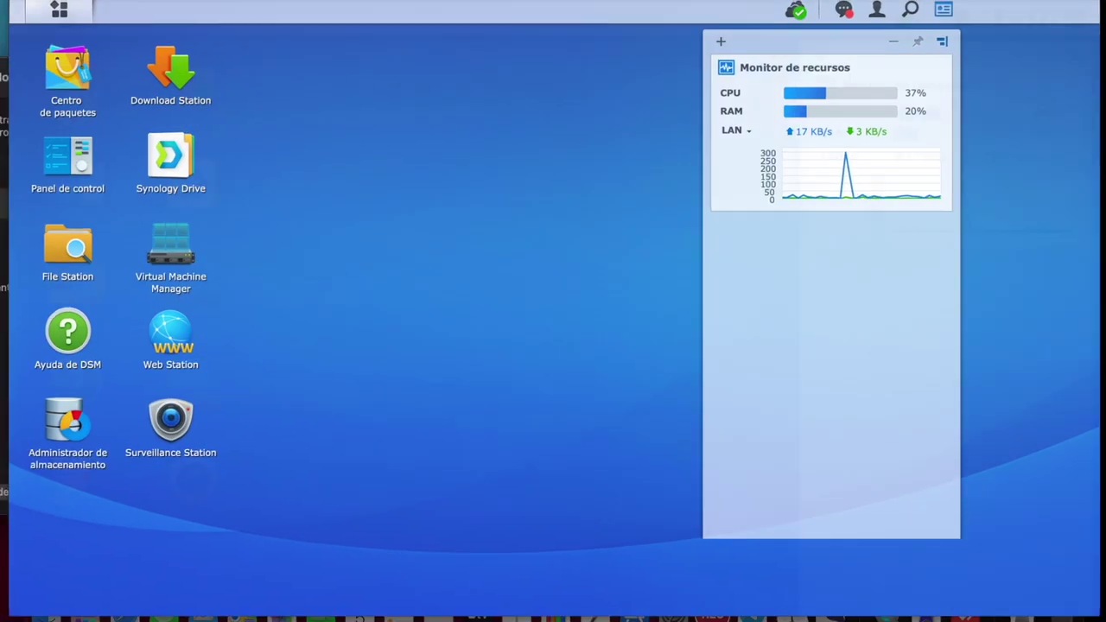
Open the Package Center (Centro de paquetes) and maximize its window.
click(53, 69)
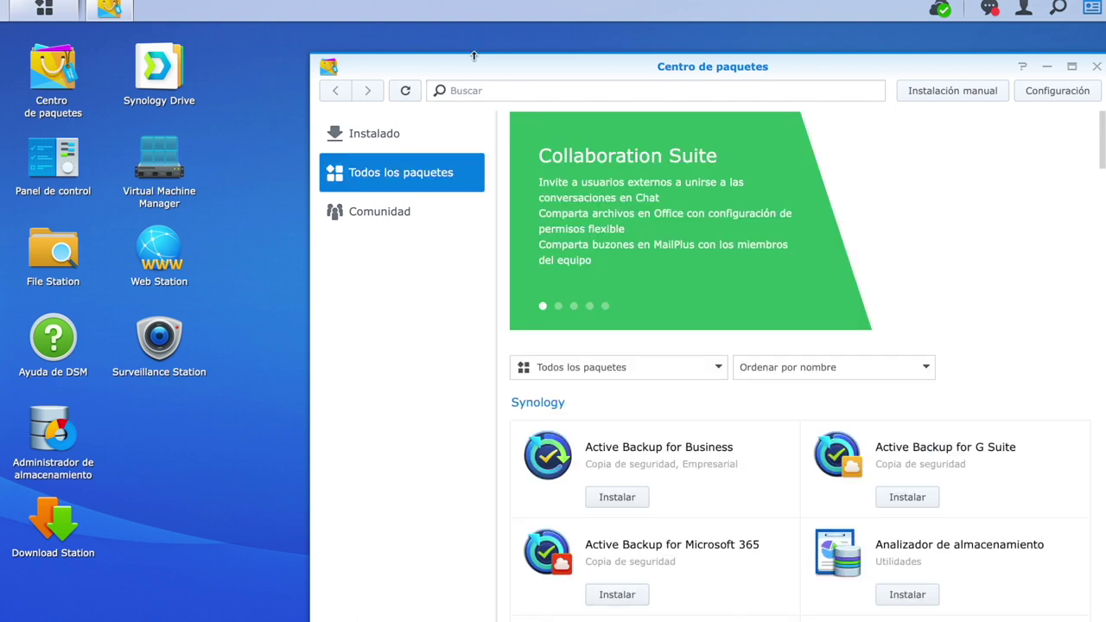
drag(485, 63, 314, 51)
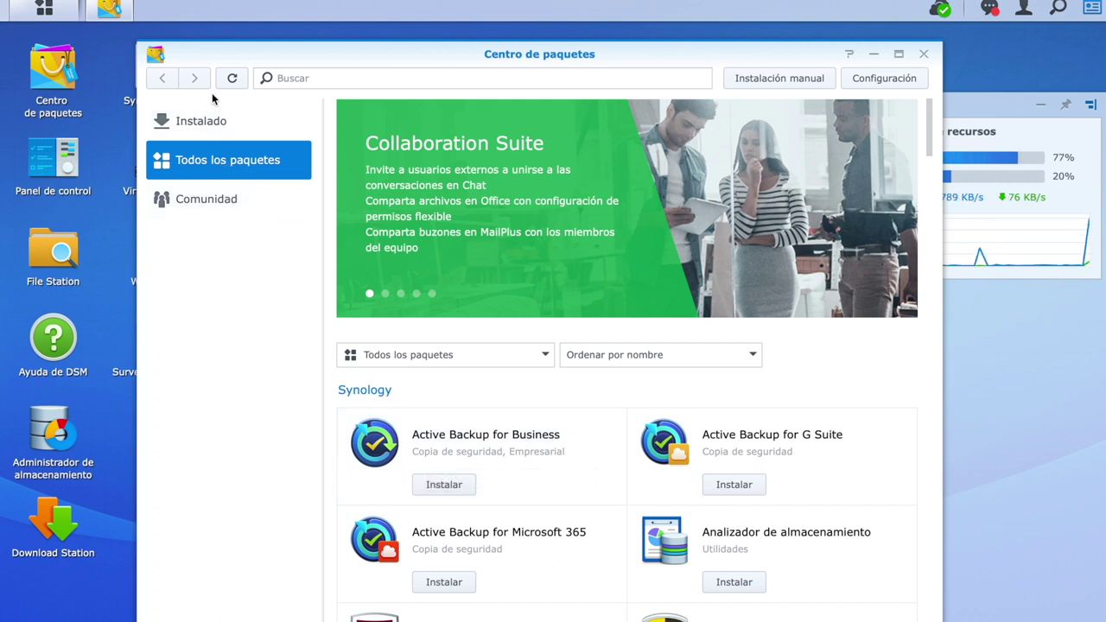
click(899, 54)
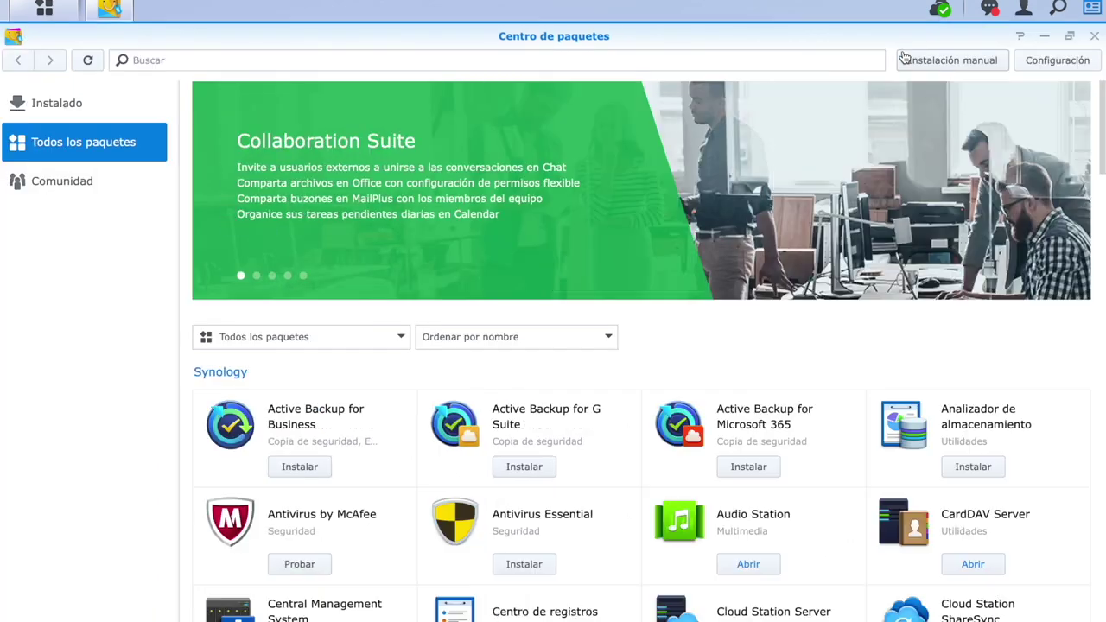
Browse the Synology packages among all the packages offered, from Active Backup for Business to WebDAV Server.
scroll(779, 497, down, 4)
scroll(780, 497, up, 2)
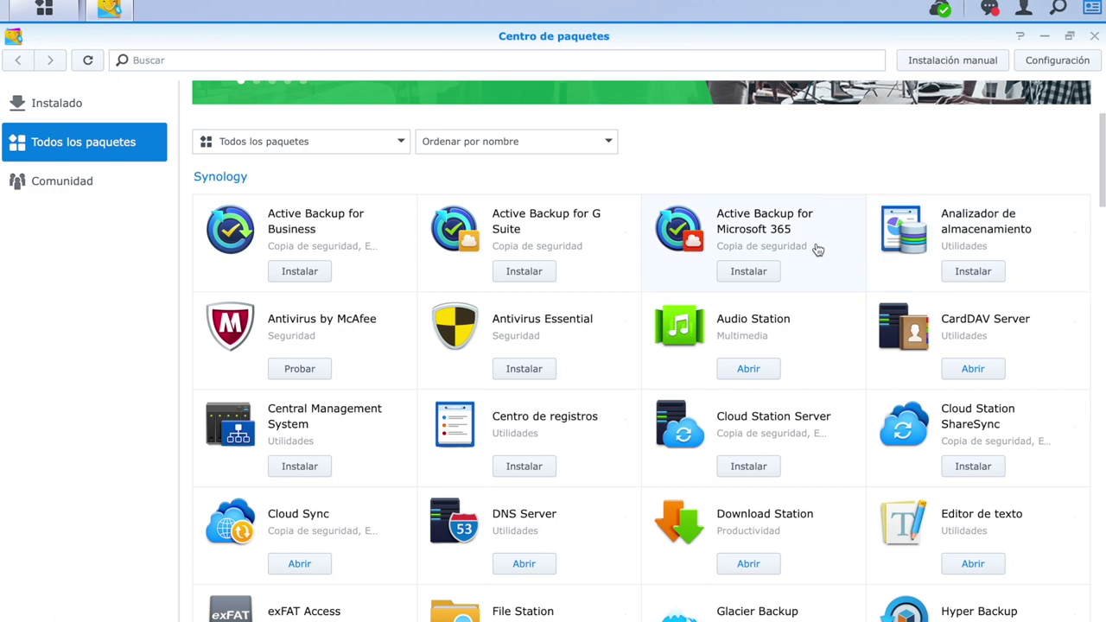
scroll(1029, 380, down, 3)
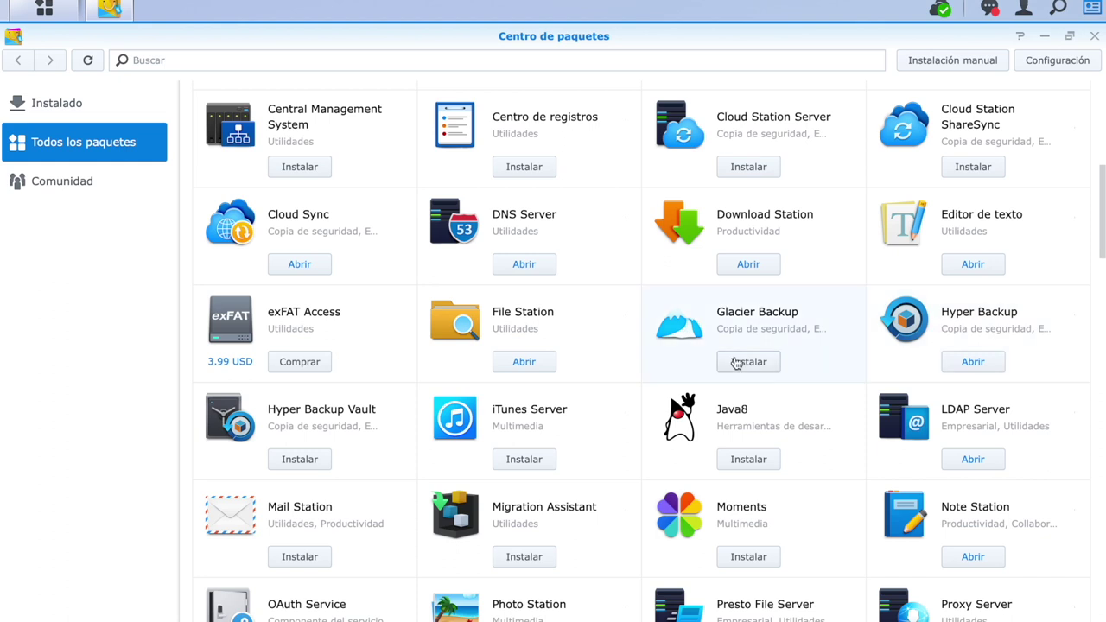
scroll(587, 337, down, 3)
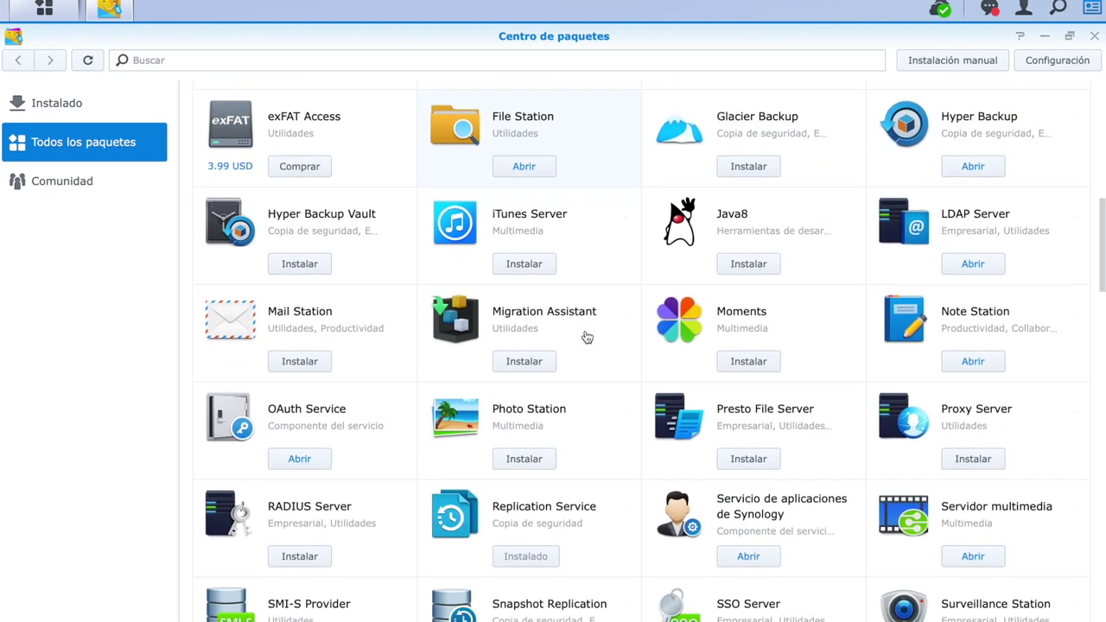
scroll(587, 337, down, 1)
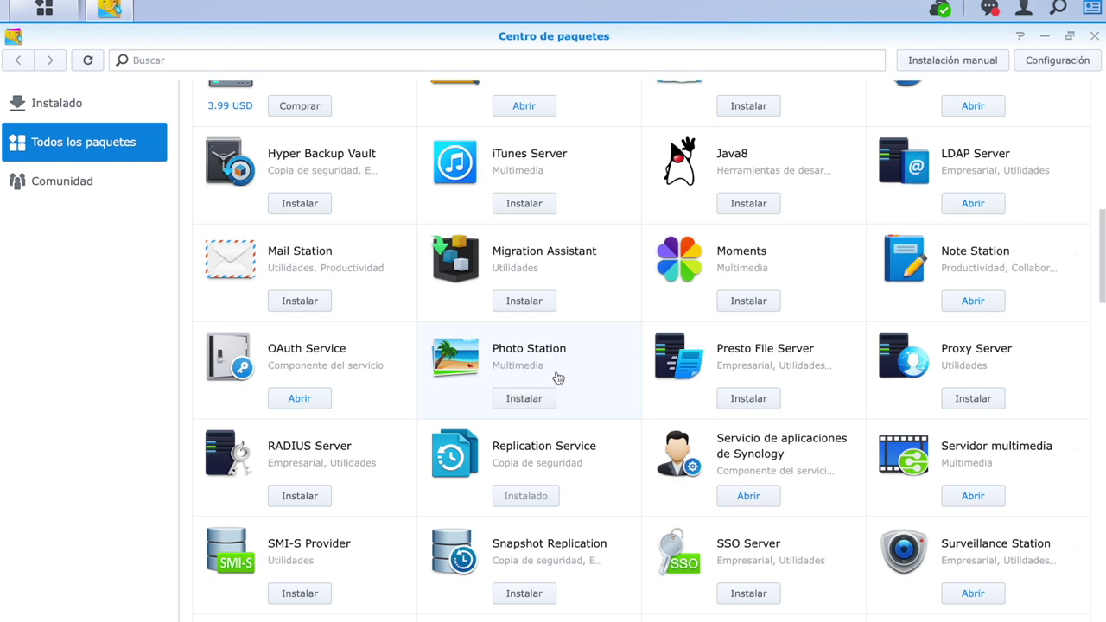
scroll(558, 378, down, 4)
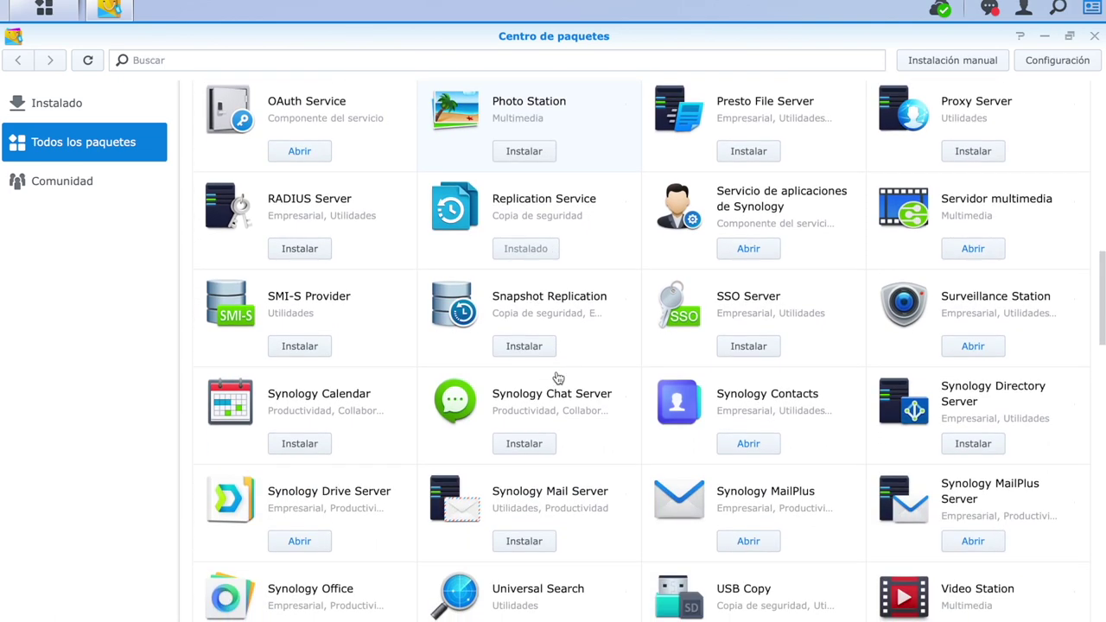
scroll(596, 380, down, 2)
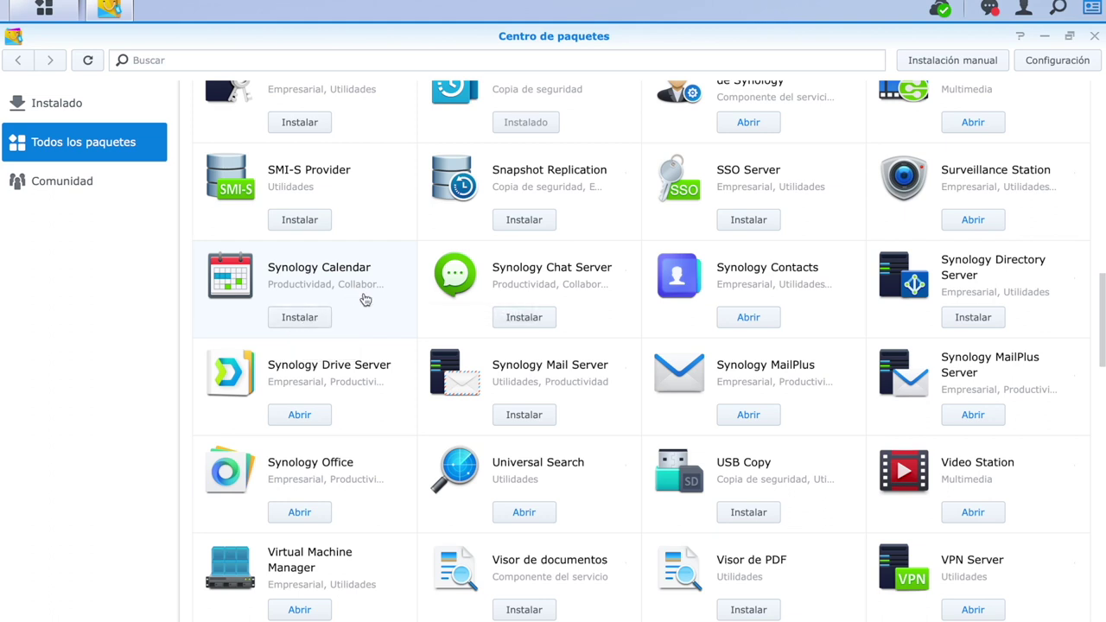
scroll(365, 299, down, 5)
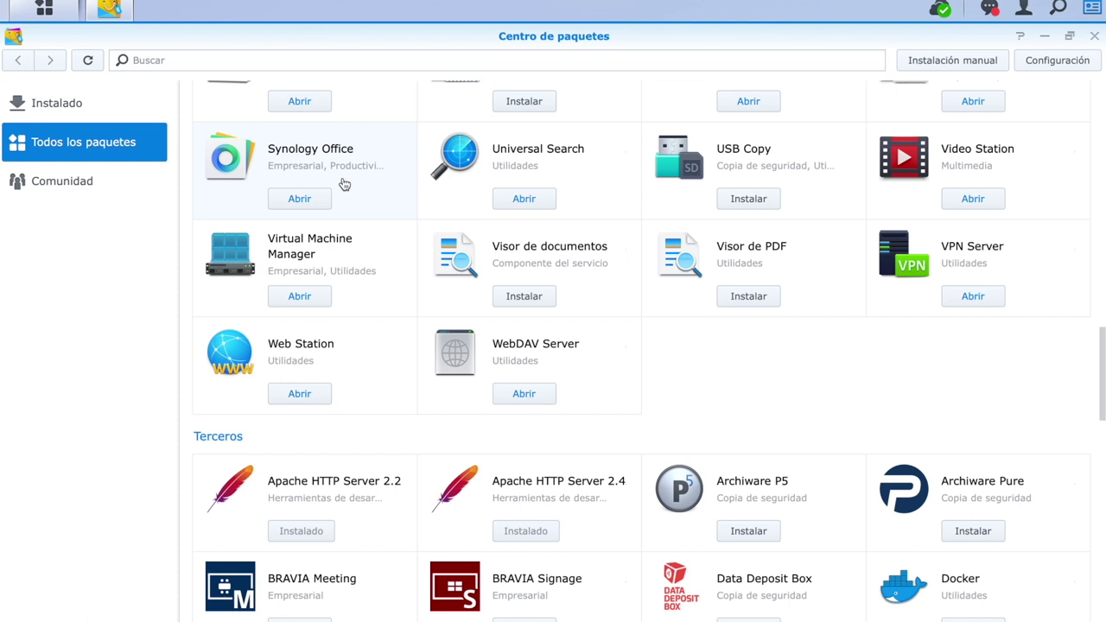
Browse the third-party (Terceros) packages, from Apache HTTP Server 2.2 to WordPress.
scroll(357, 234, down, 5)
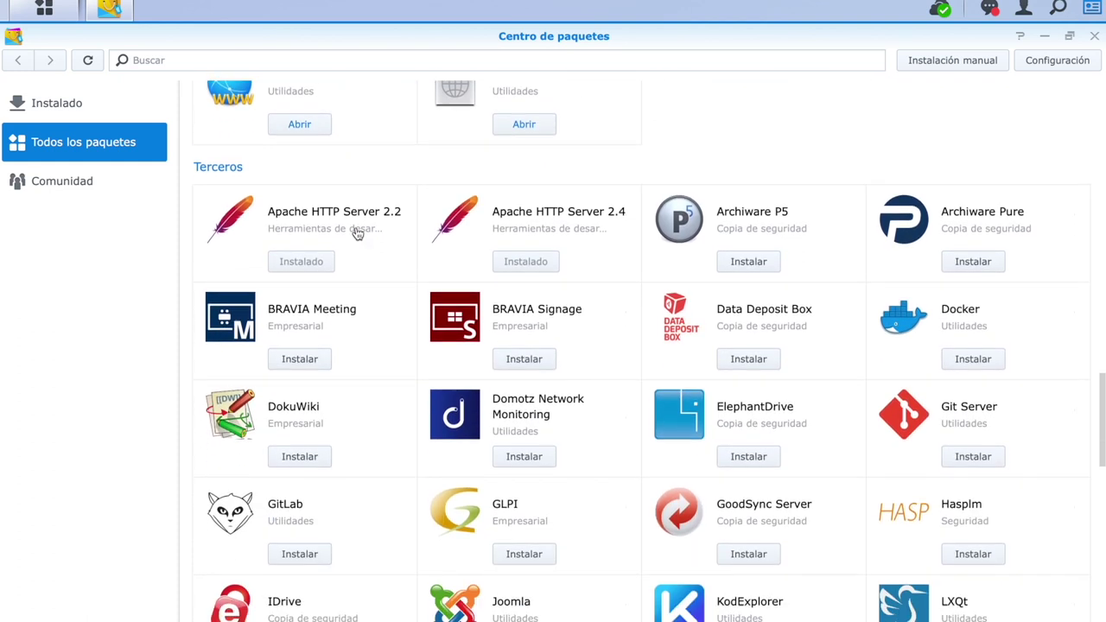
scroll(358, 234, down, 1)
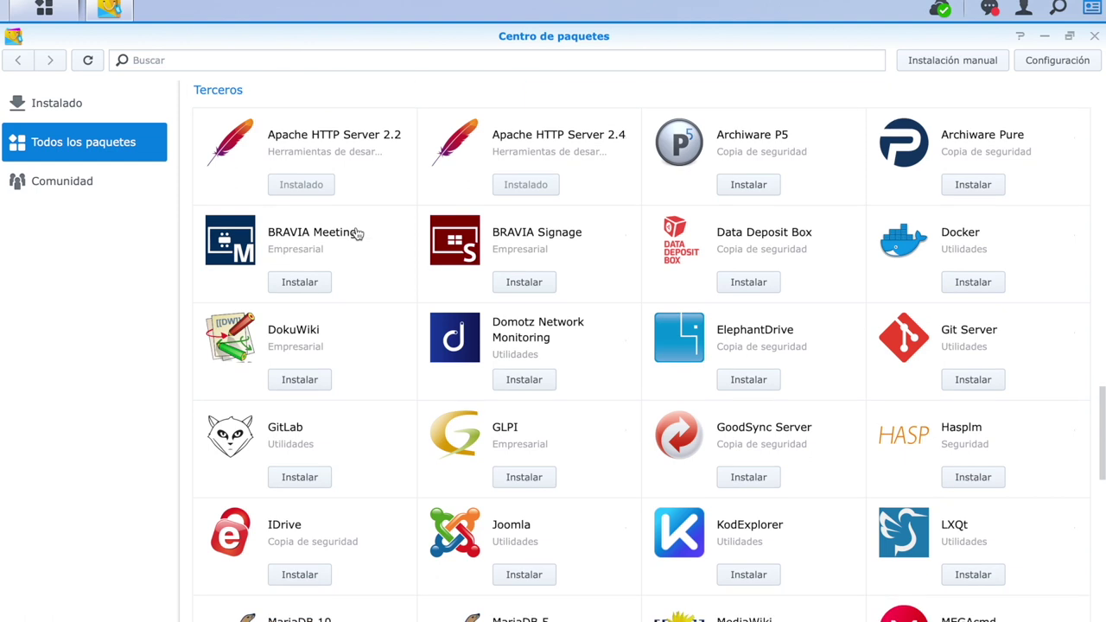
scroll(358, 234, down, 4)
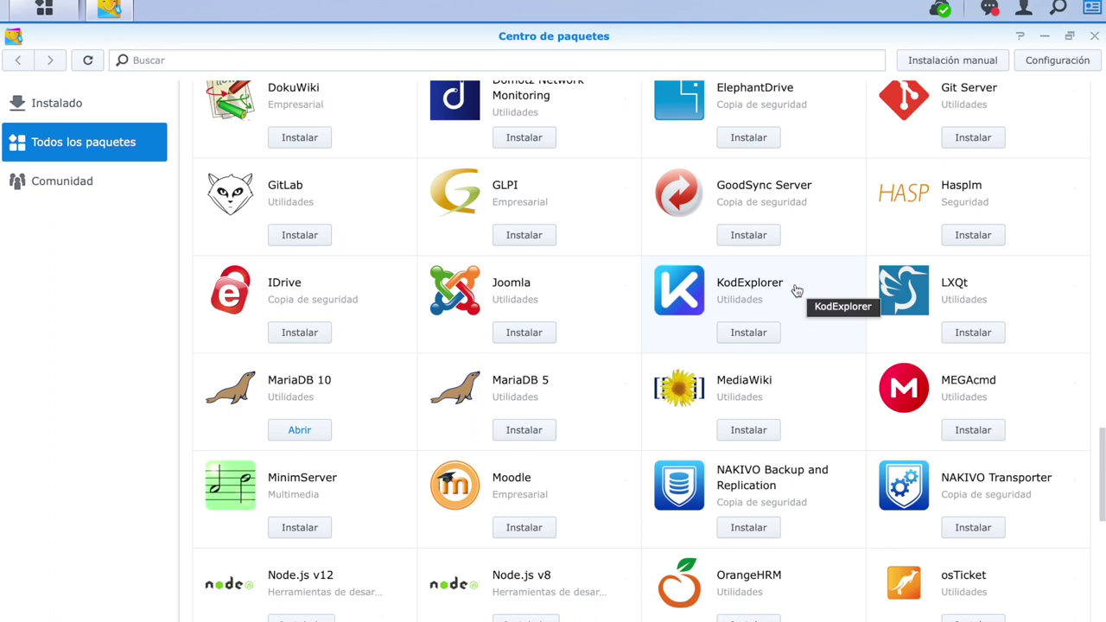
scroll(796, 291, down, 7)
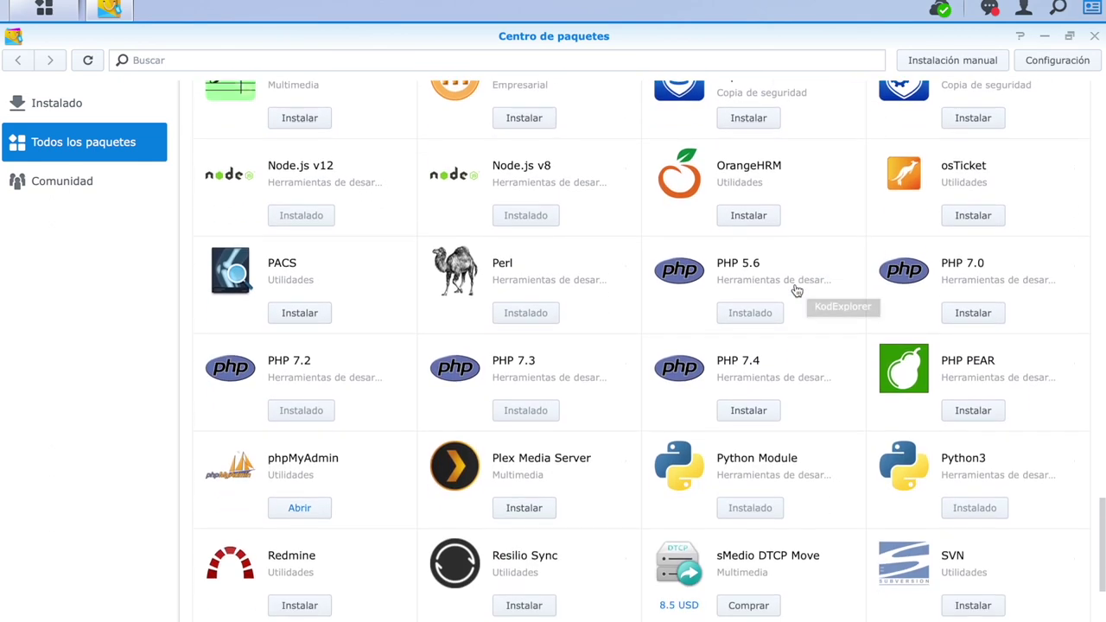
scroll(796, 291, down, 4)
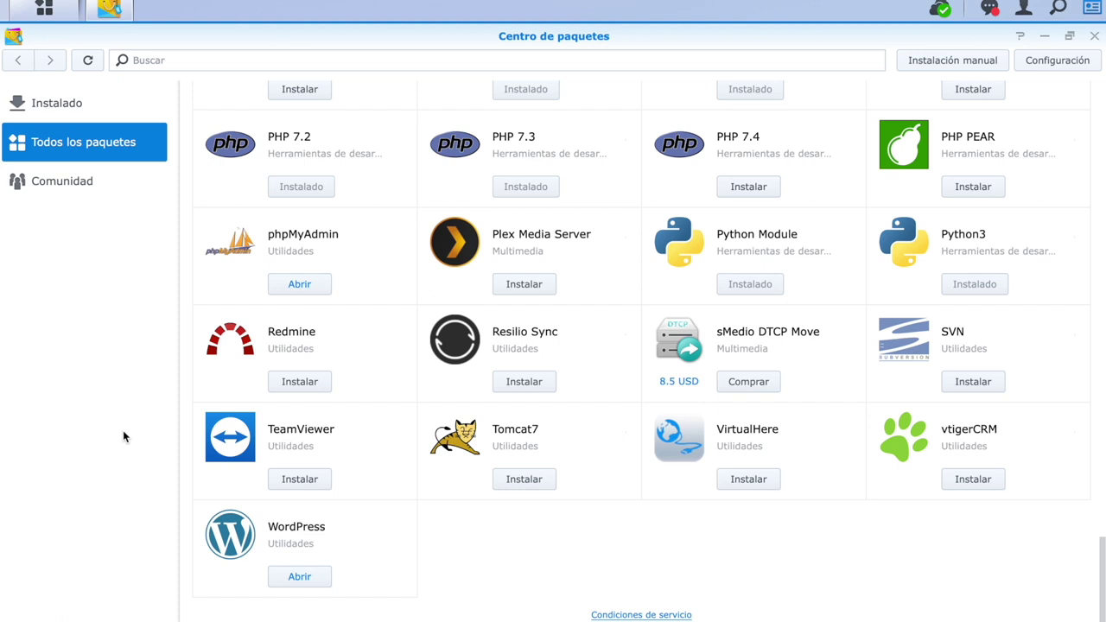
Browse the community (Comunidad) packages from Adminer to ZNC, and close the Package Center.
click(63, 189)
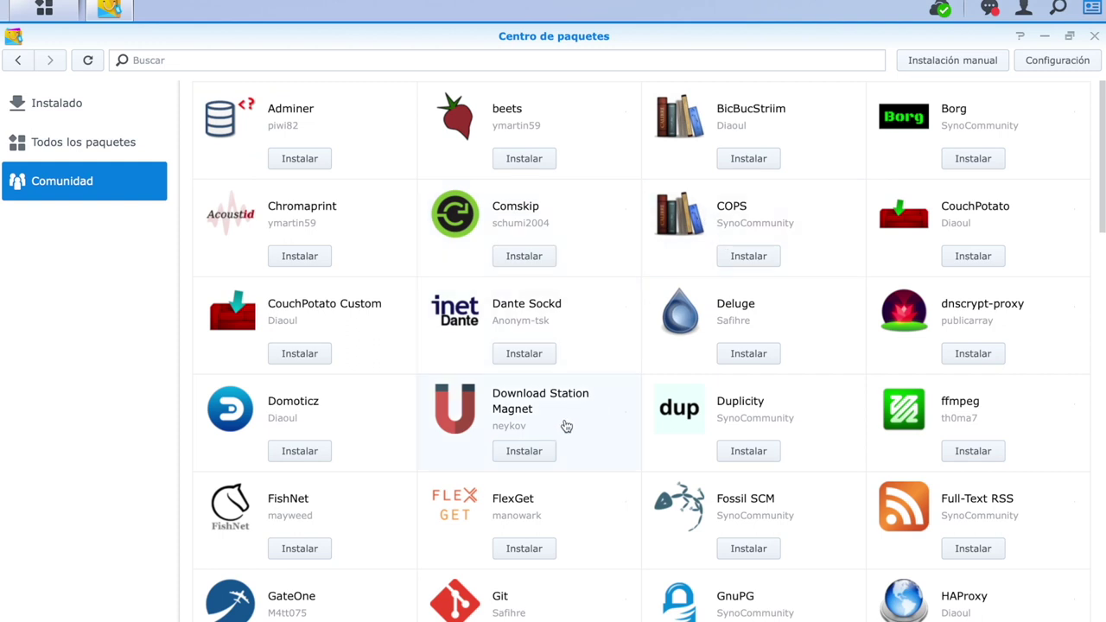
scroll(566, 426, down, 1)
scroll(566, 426, down, 2)
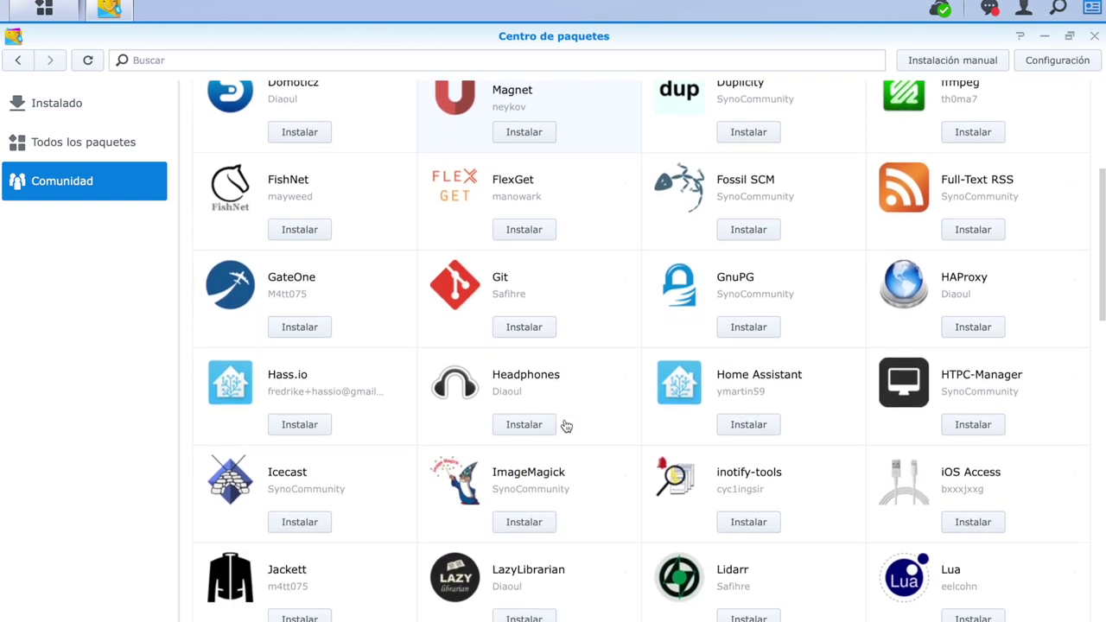
scroll(566, 426, down, 2)
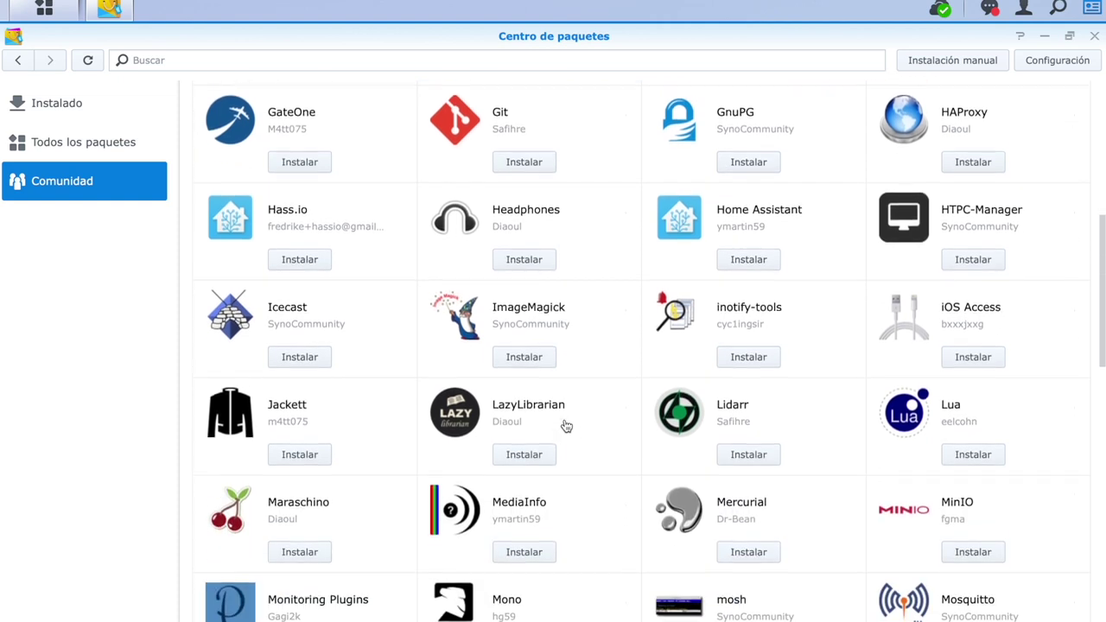
scroll(566, 426, down, 1)
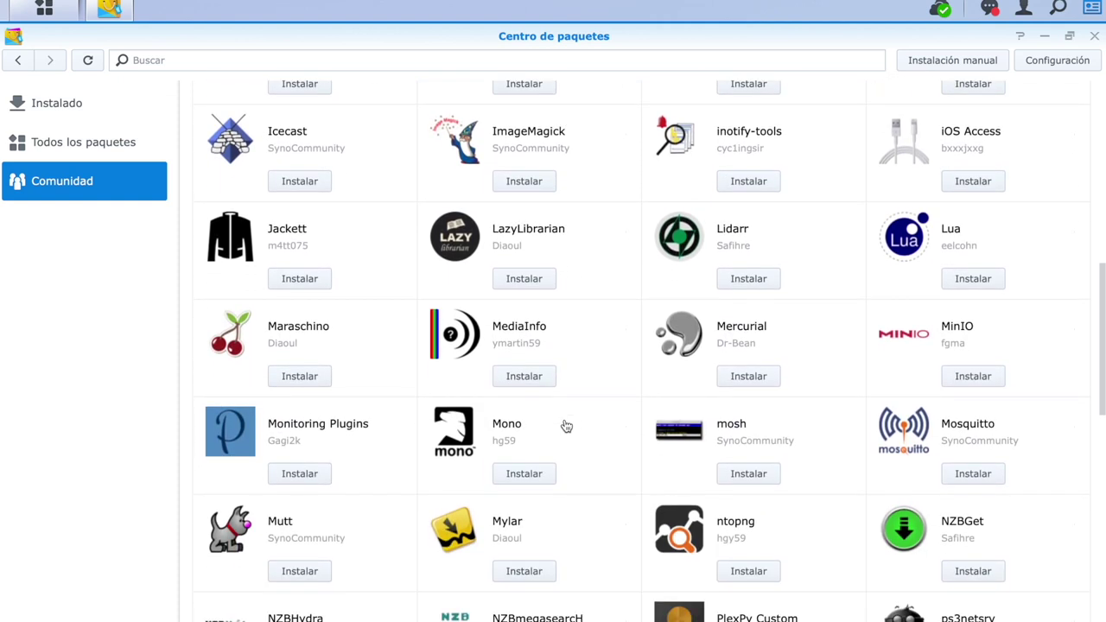
scroll(566, 426, down, 1)
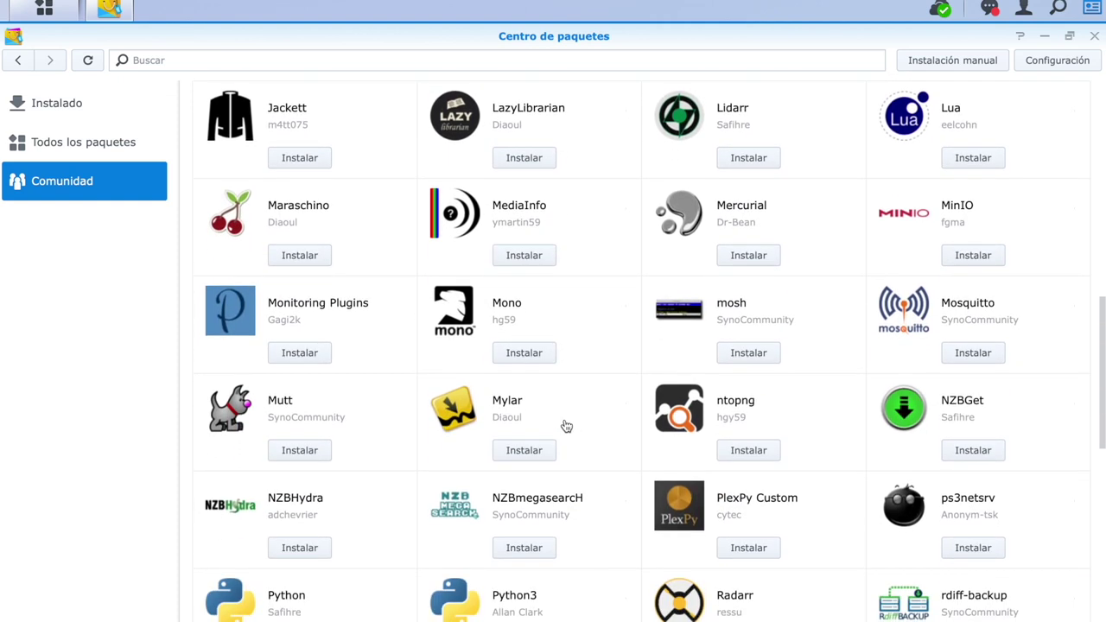
scroll(566, 426, down, 2)
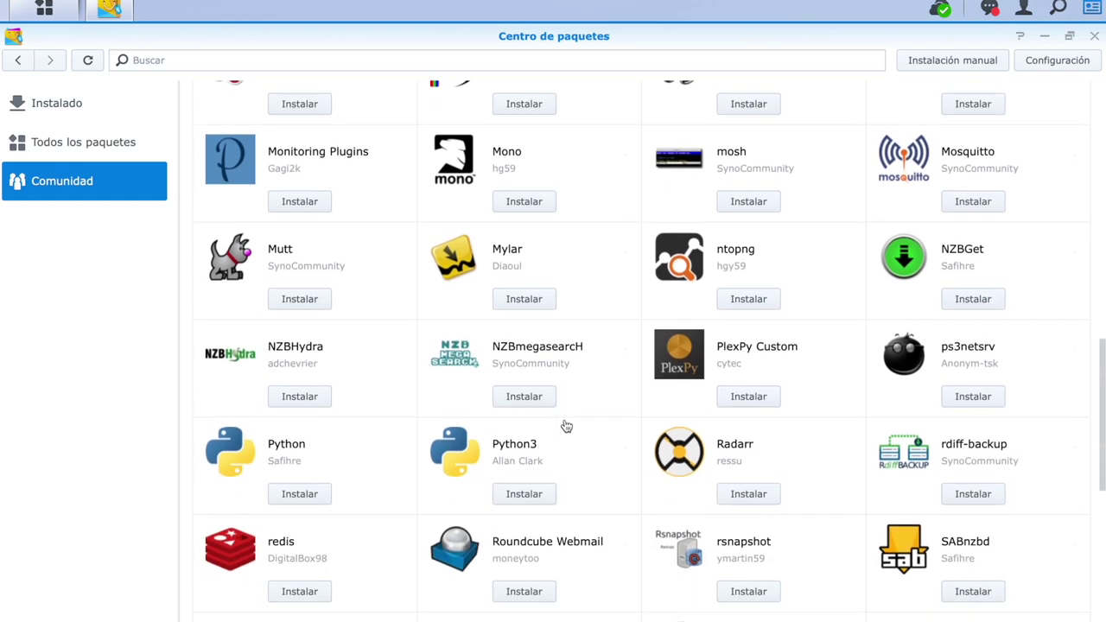
scroll(566, 426, down, 2)
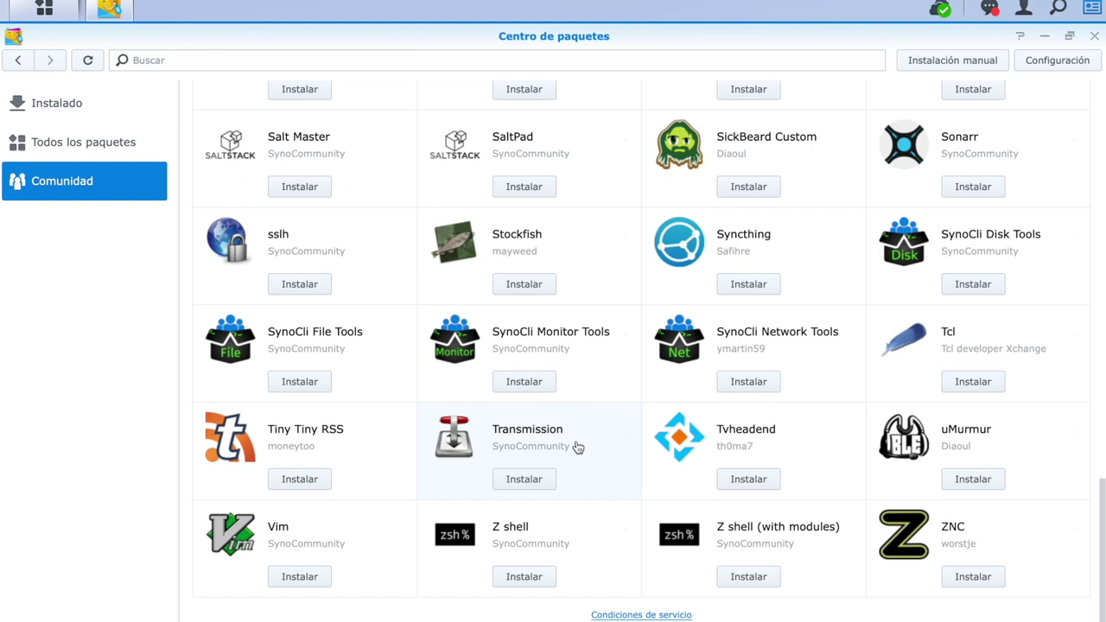
scroll(577, 447, up, 6)
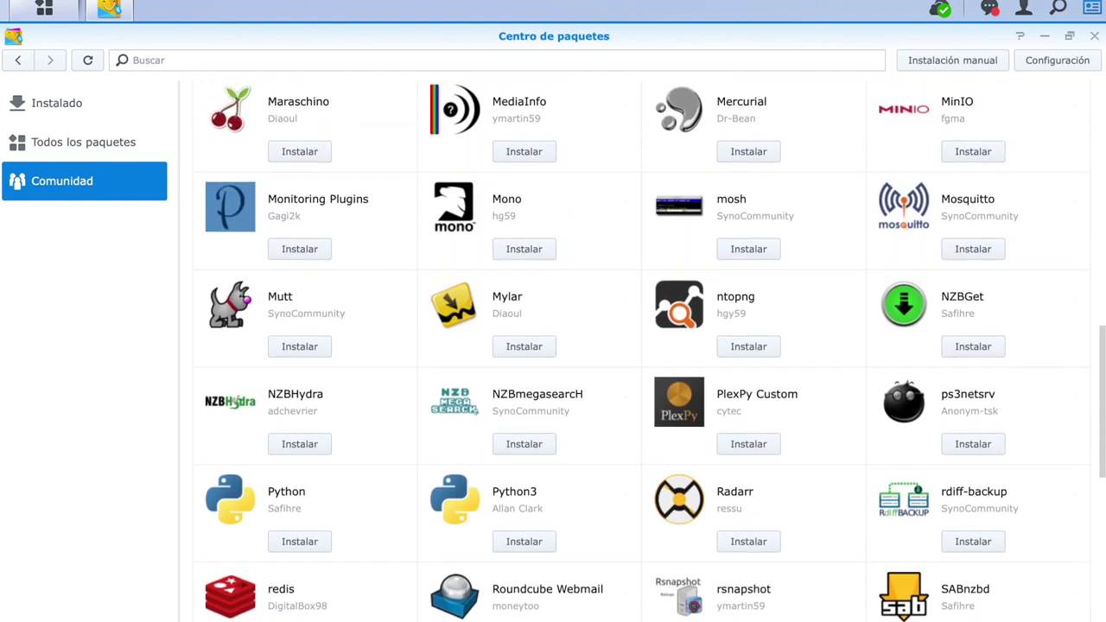
click(1095, 38)
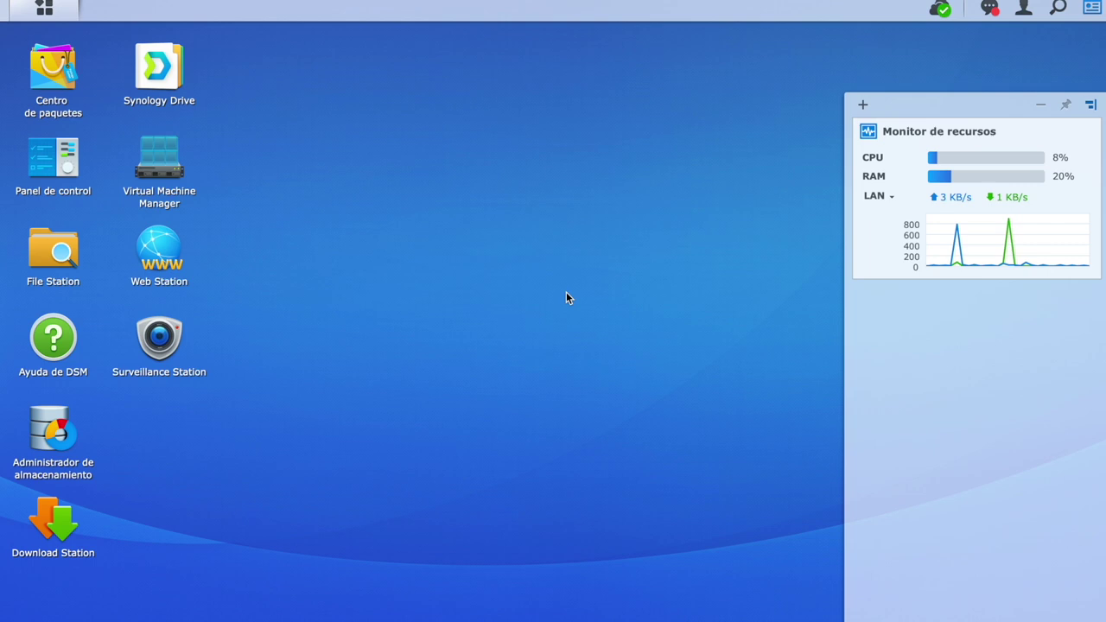
mouse_move(536, 2)
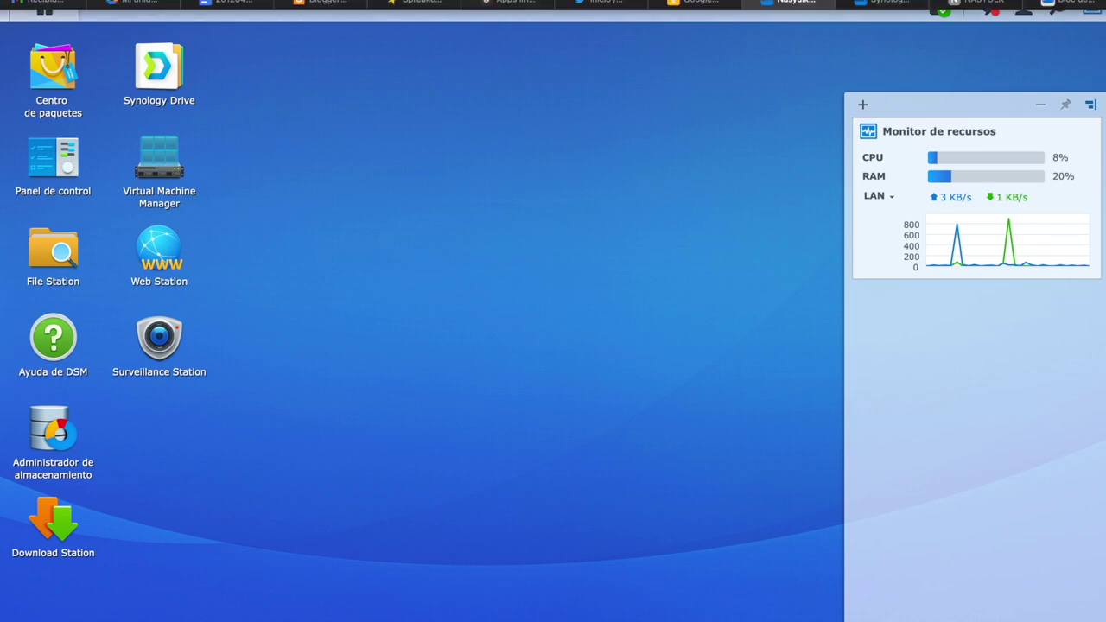